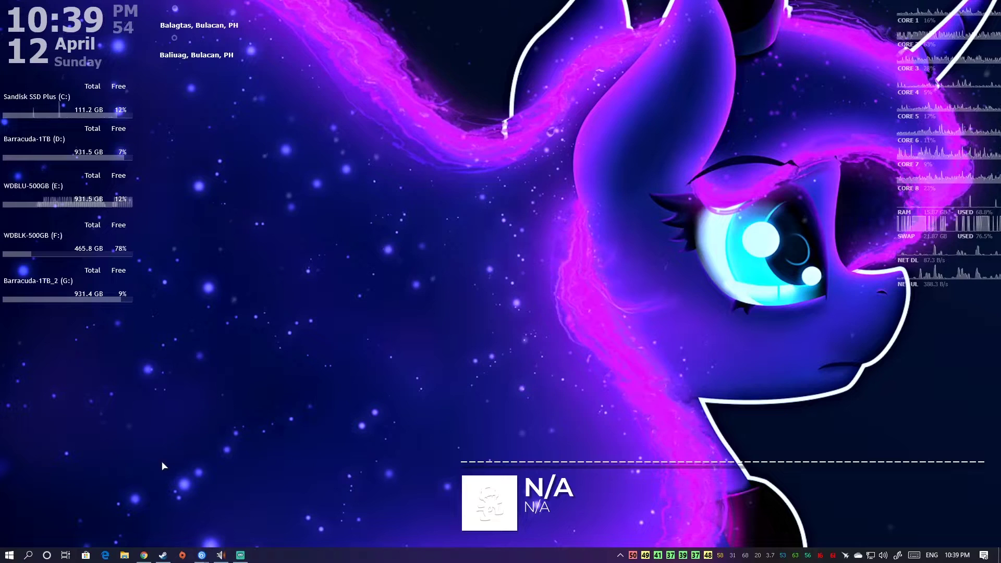
Step: Load cloudflare.com/ssl/encrypted-sni in a new Chrome tab and run the browser check, repeating it twice
click(147, 556)
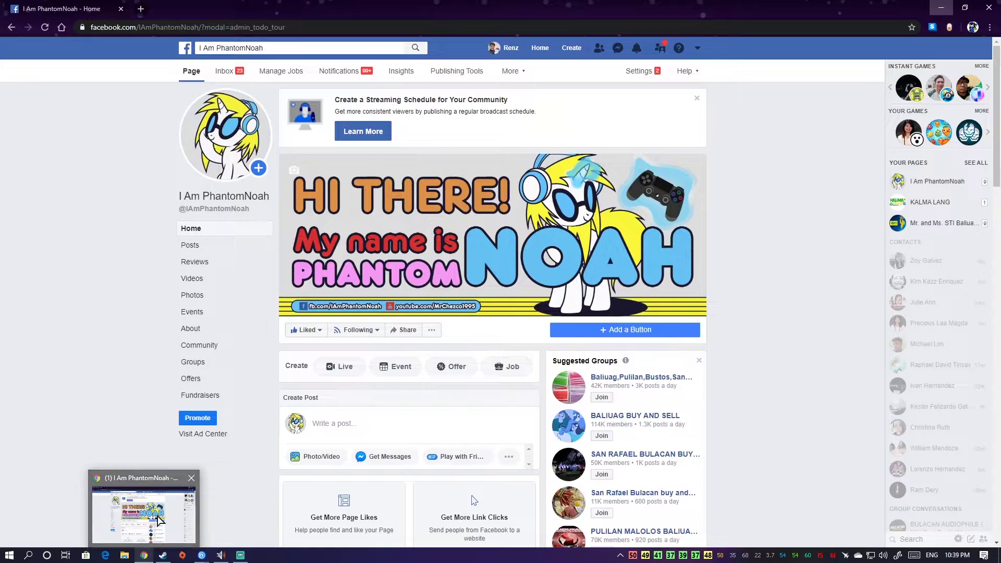
click(141, 9)
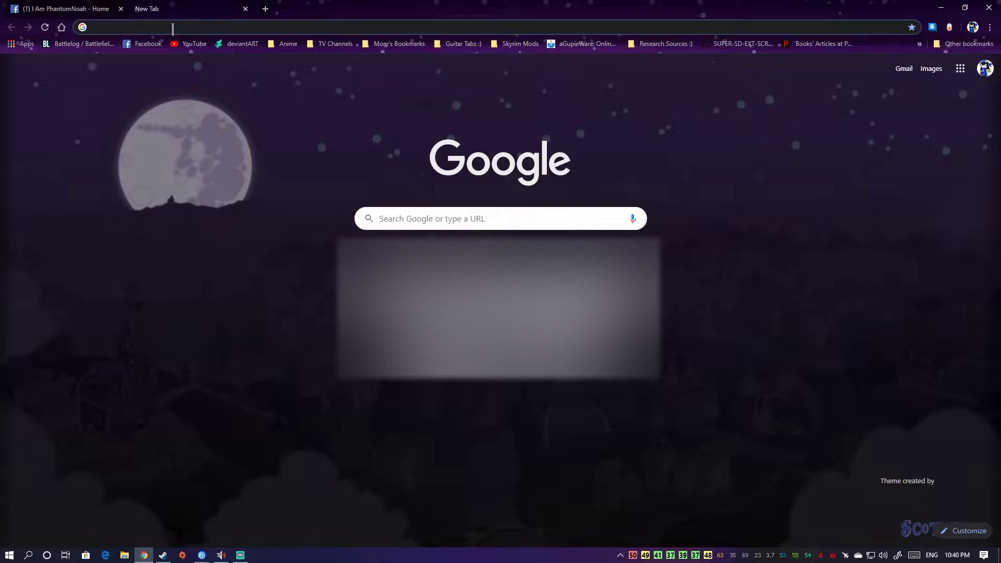
text(clou)
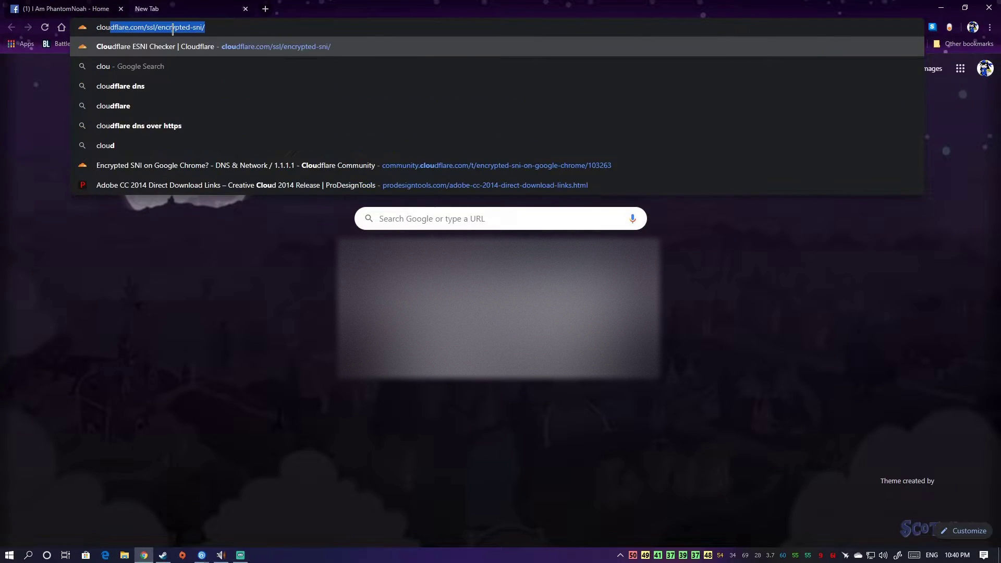
key(Return)
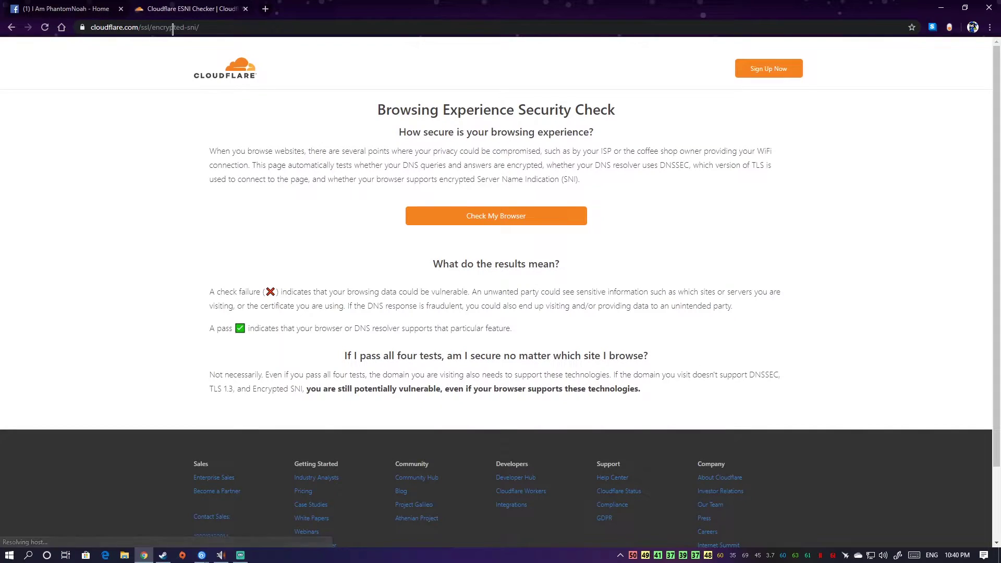
click(498, 223)
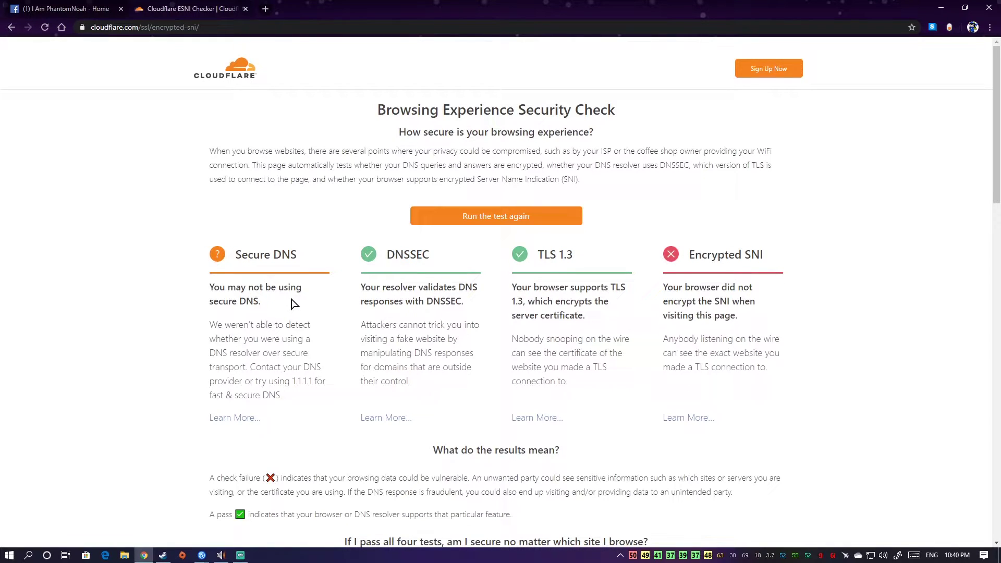
click(504, 224)
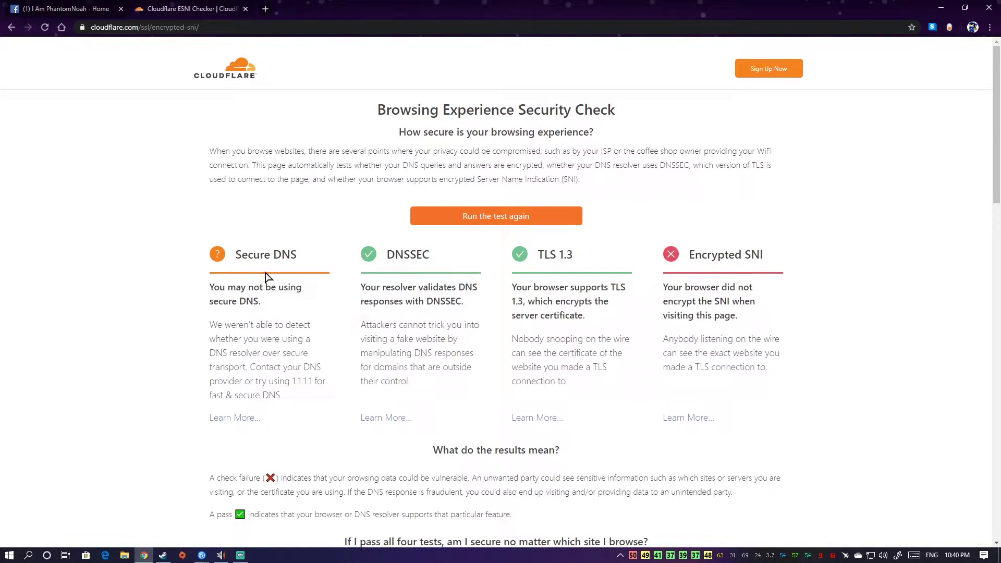
click(494, 220)
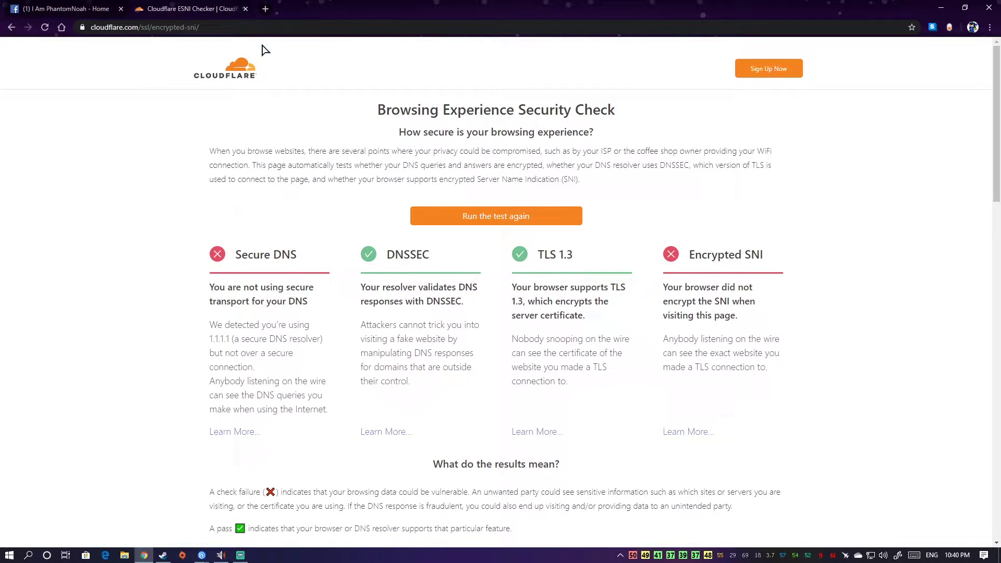
Step: Load the router's LuCI web interface at 192.168.1.1 in another new tab
click(264, 10)
click(286, 43)
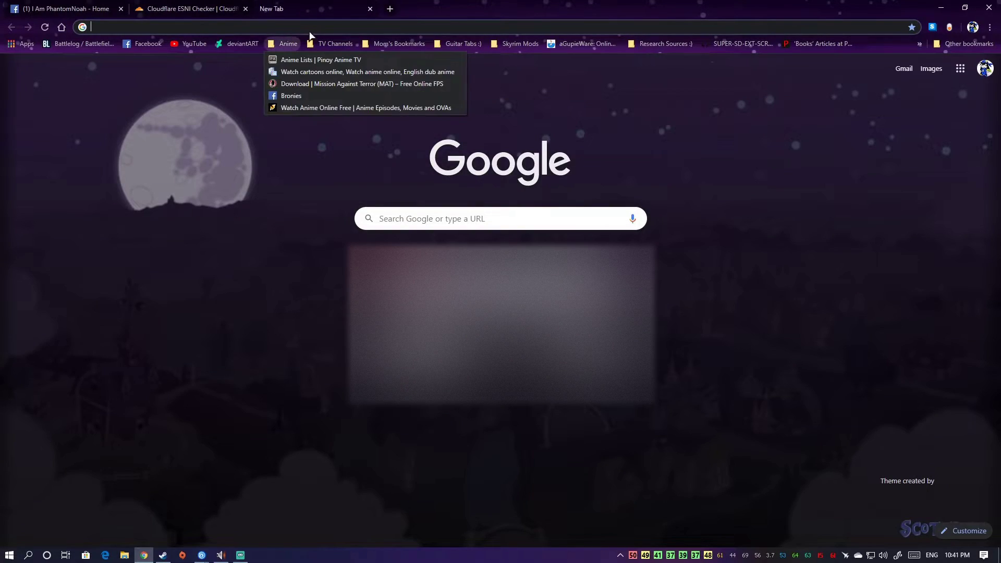
click(315, 25)
text(19)
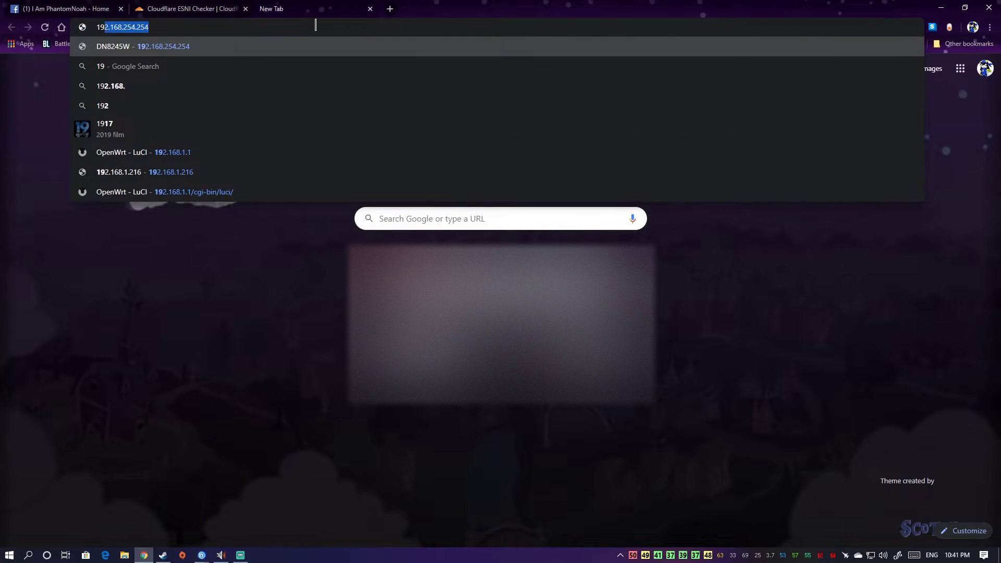
text(2.168)
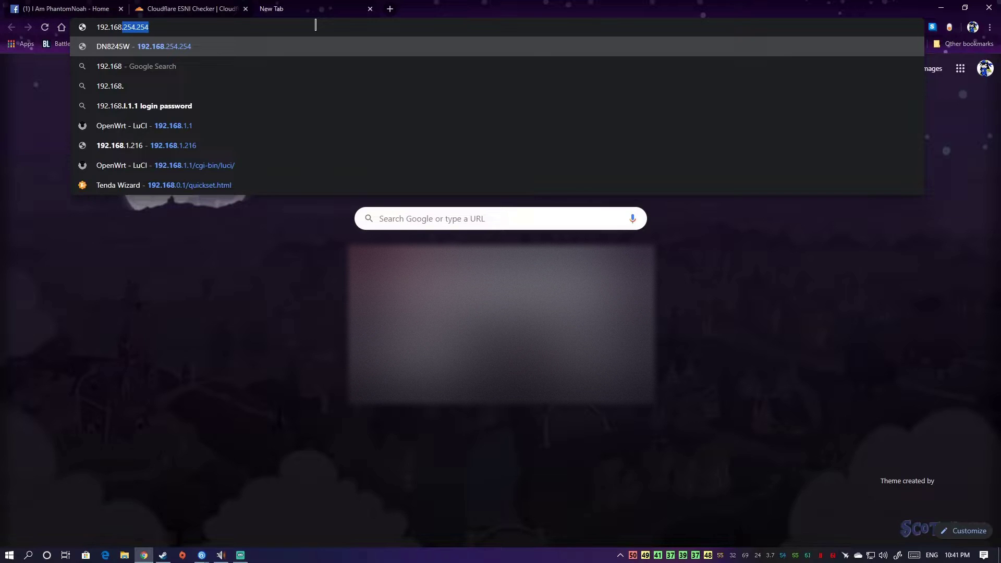
text(.1.)
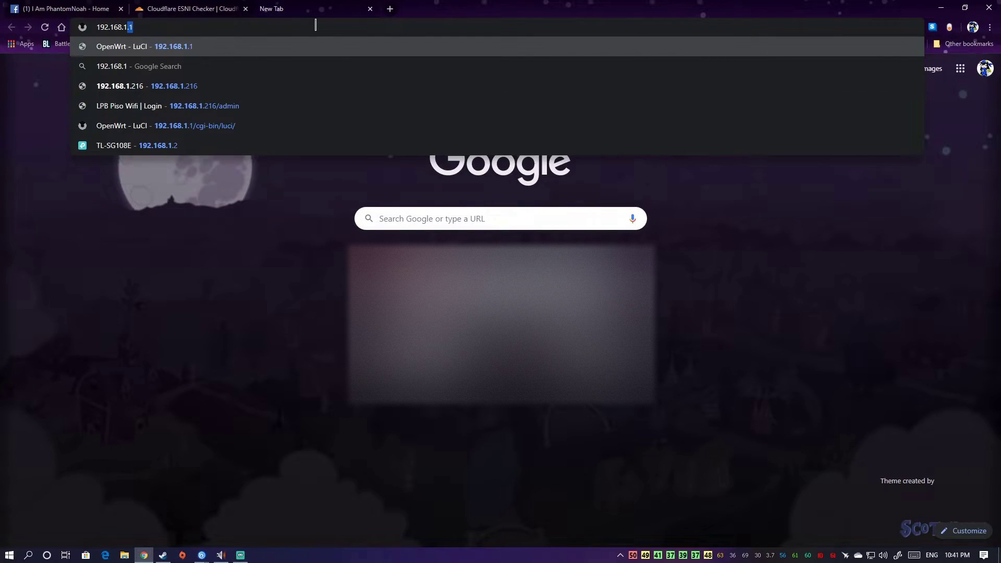
text(1)
key(Return)
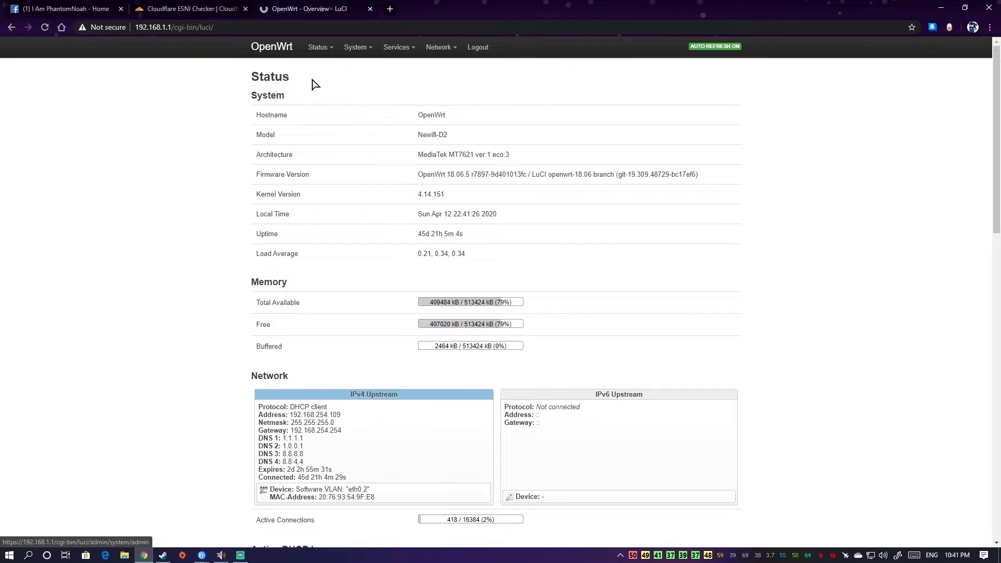
mouse_move(370, 51)
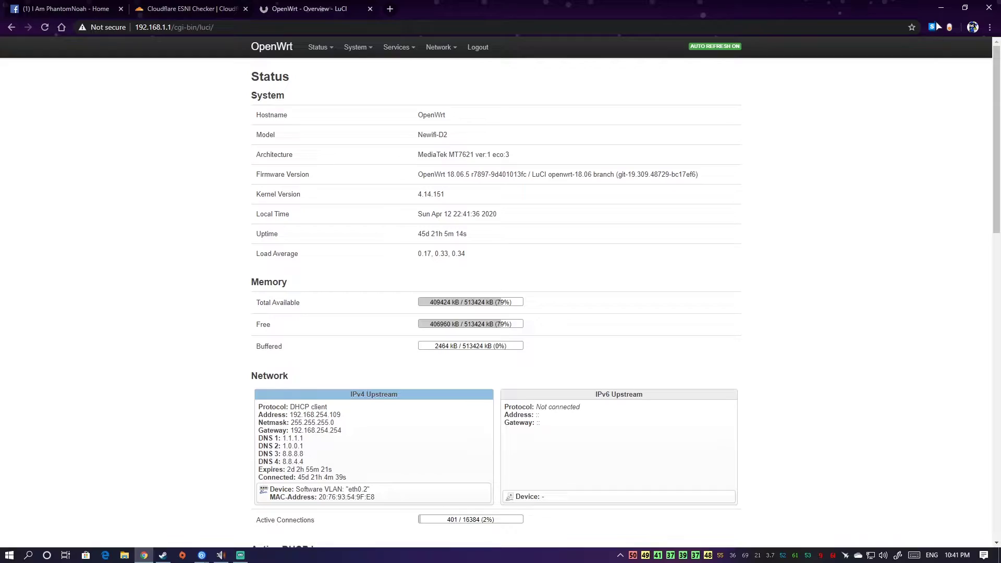
Step: Minimize Chrome, launch PuTTY and connect over SSH to 192.168.1.1
click(940, 8)
key(super)
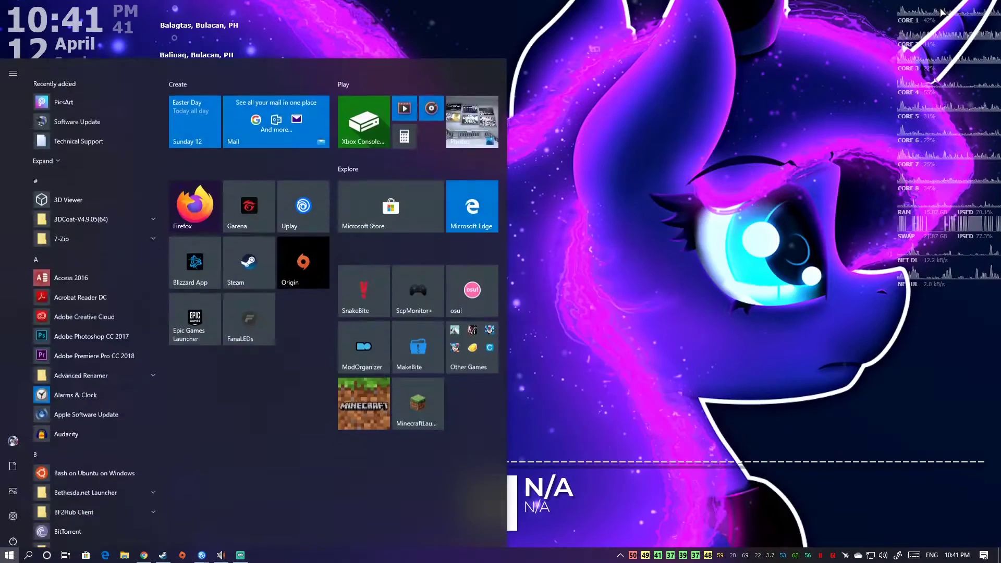
text(putty)
key(Return)
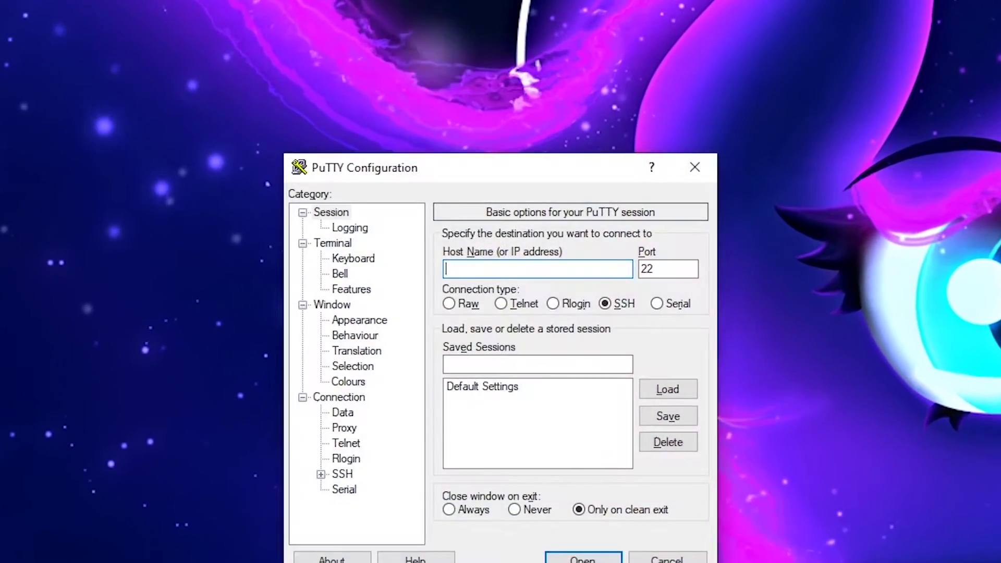
text(192.168)
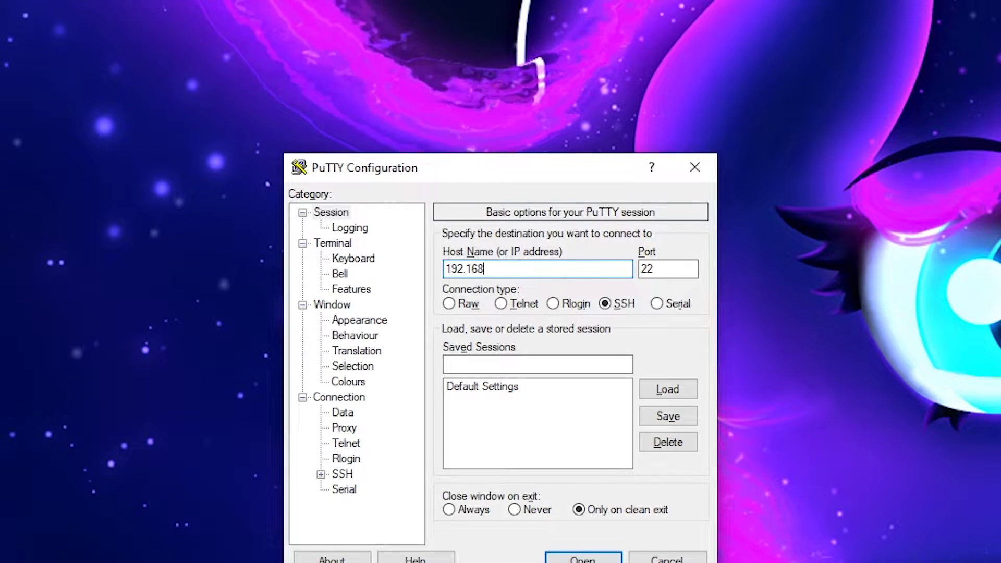
text(.1.1)
key(Return)
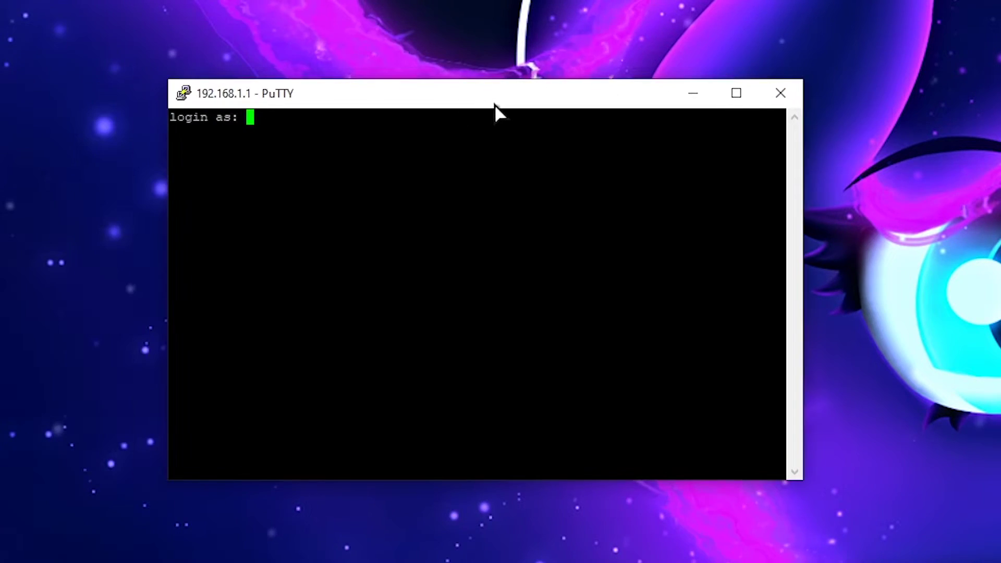
Step: Log in to the router as root with the router password
text(r)
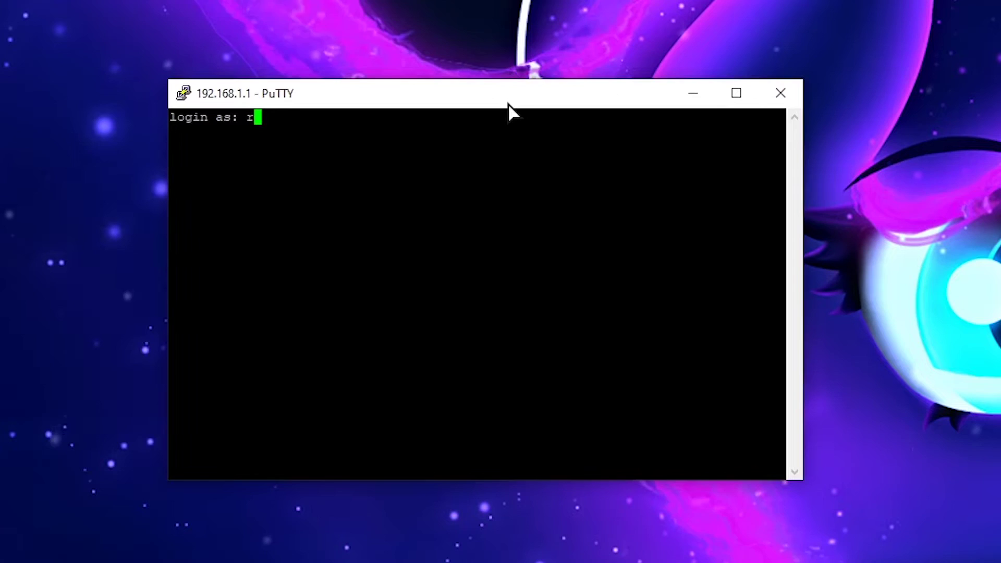
text(oot)
key(Return)
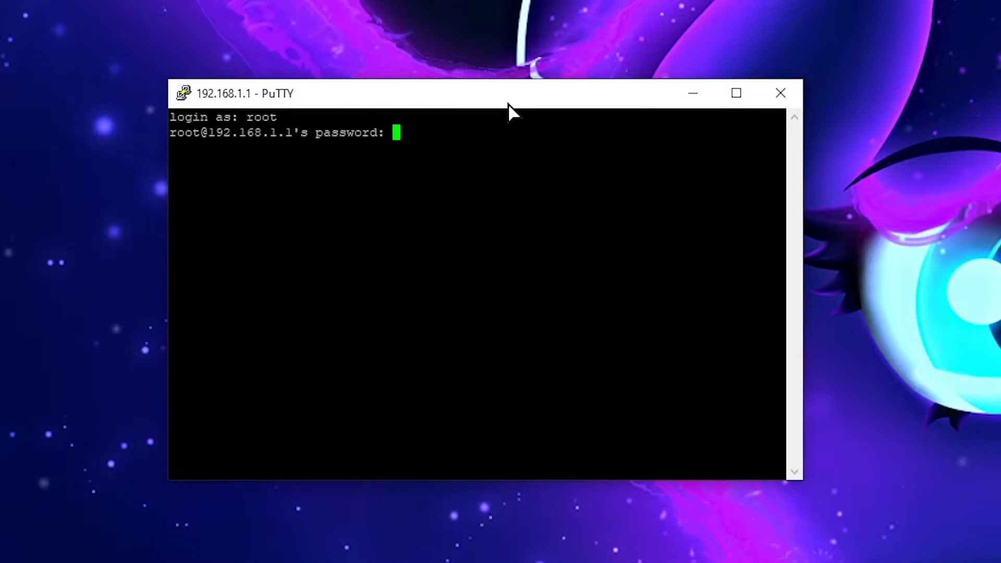
key(Return)
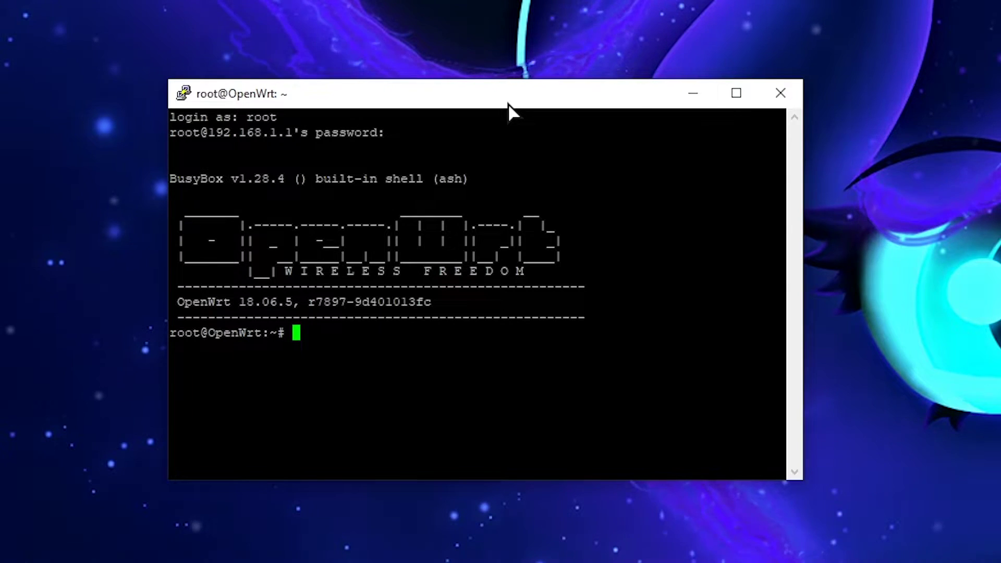
Step: Run opkg update, then try opkg install stubby
text(opk)
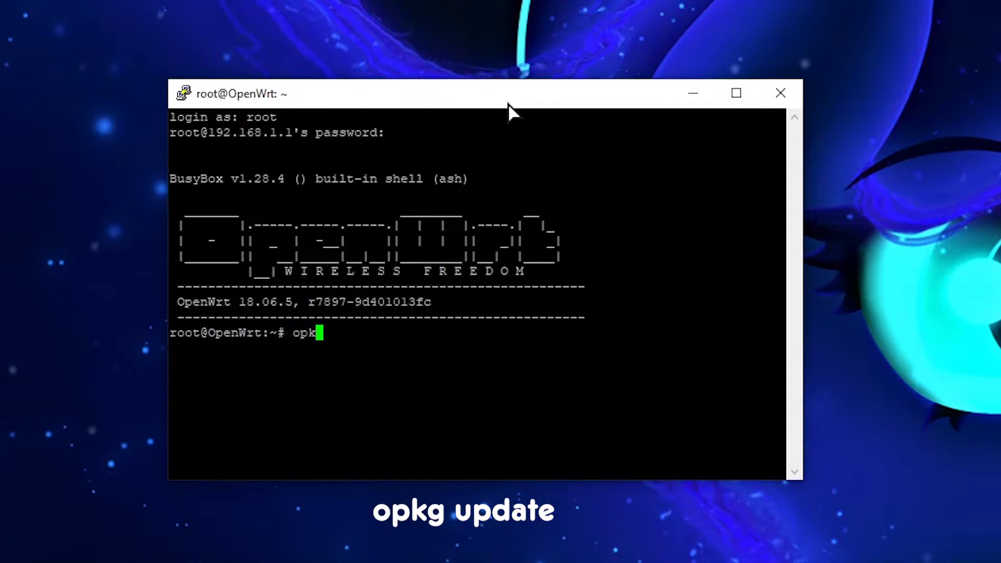
text(g update)
key(Return)
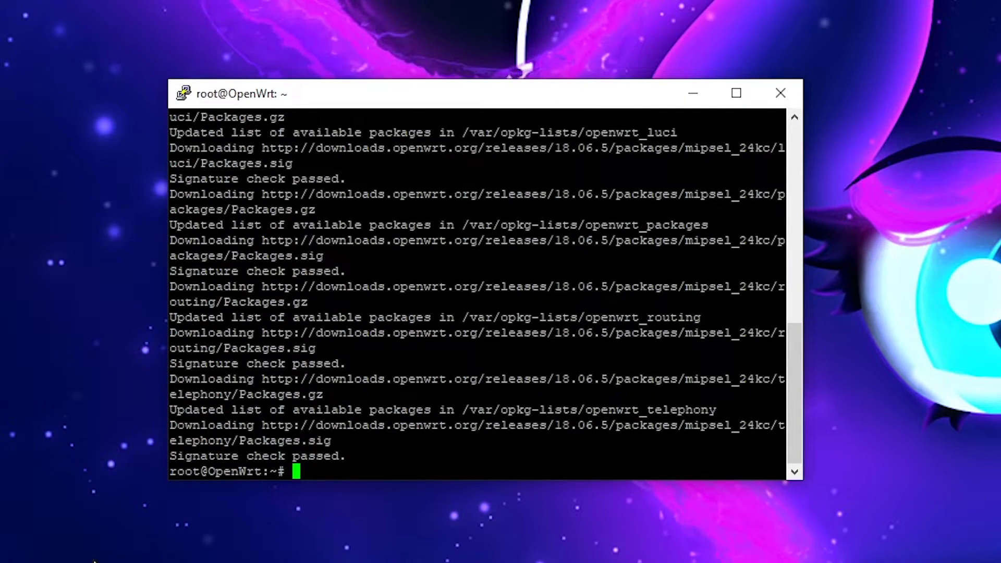
text(opk)
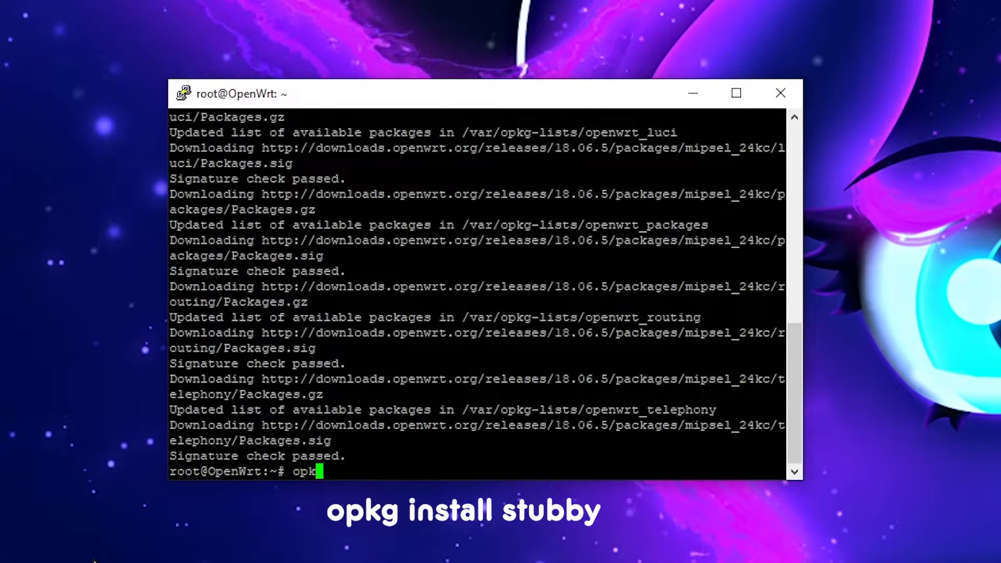
text(g install)
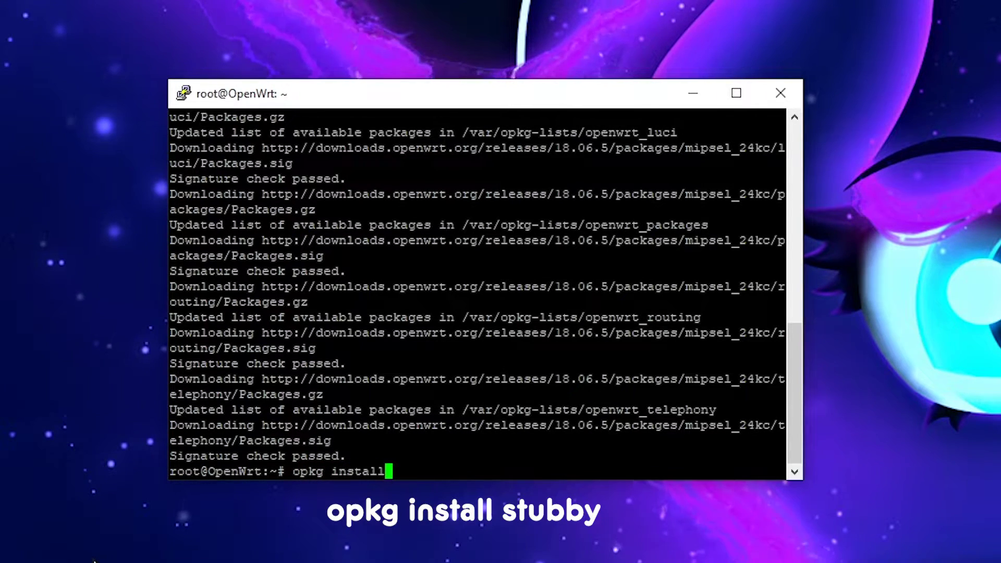
text( stud)
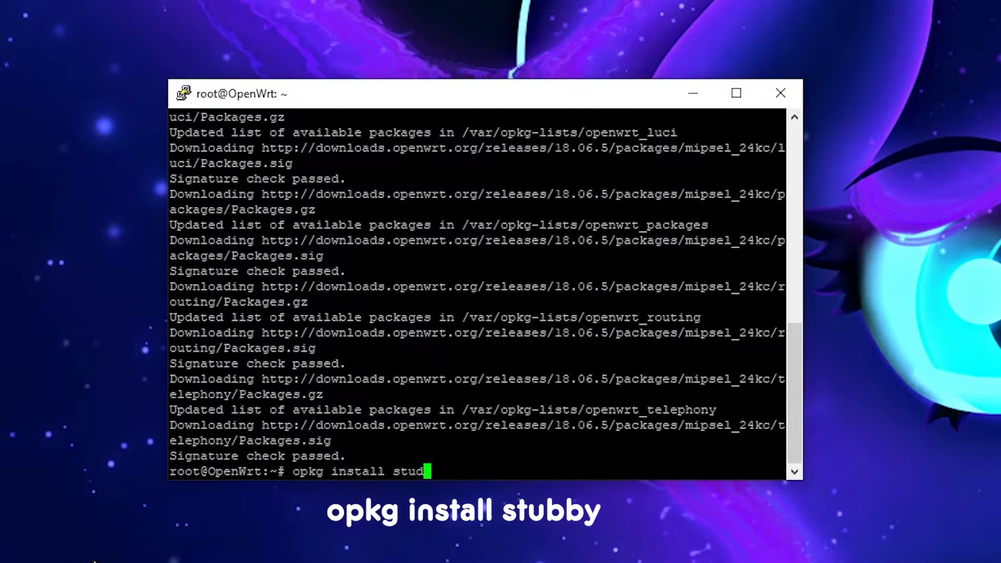
key(BackSpace)
text(bby)
key(Return)
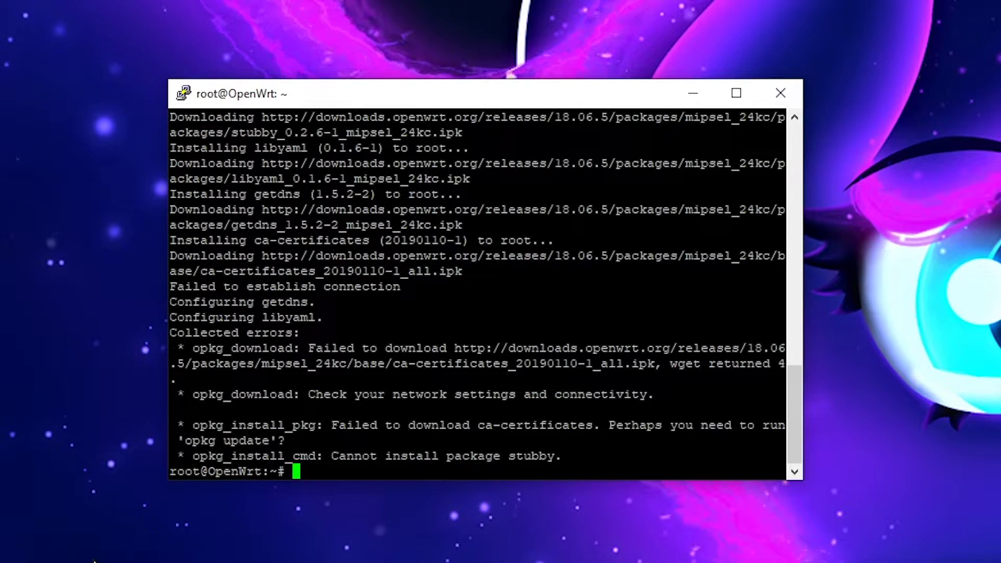
Step: Install ca-certificates with opkg install ca-certificates
text(opkg u)
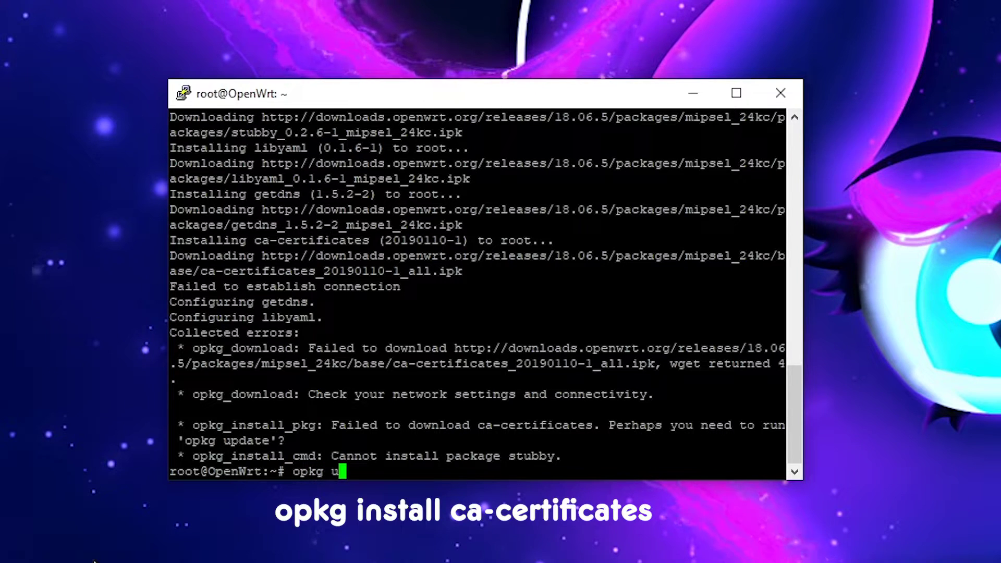
text(pdate)
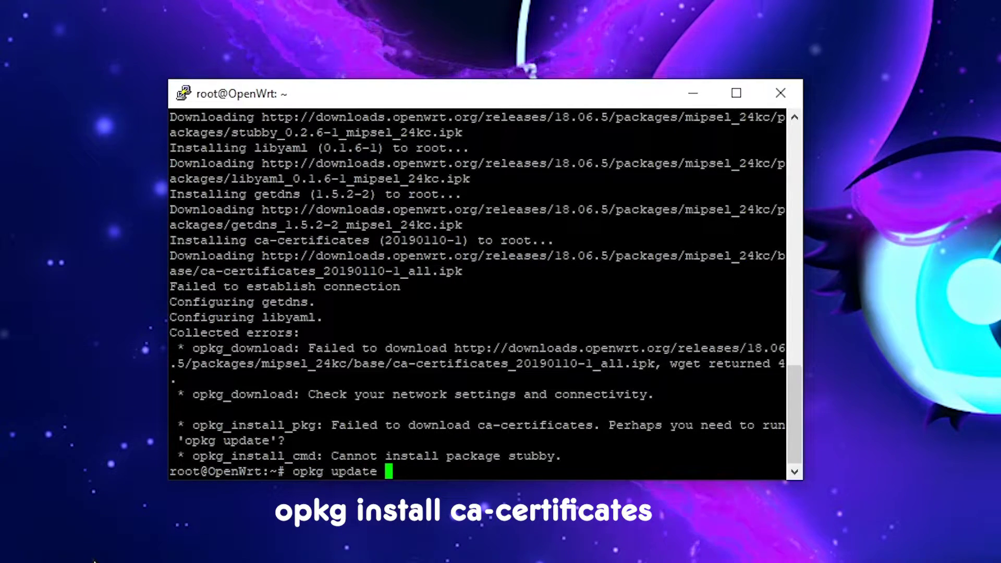
key(BackSpace)
key(BackSpace)
key(BackSpace)
key(BackSpace)
key(BackSpace)
key(BackSpace)
key(BackSpace)
text(instal)
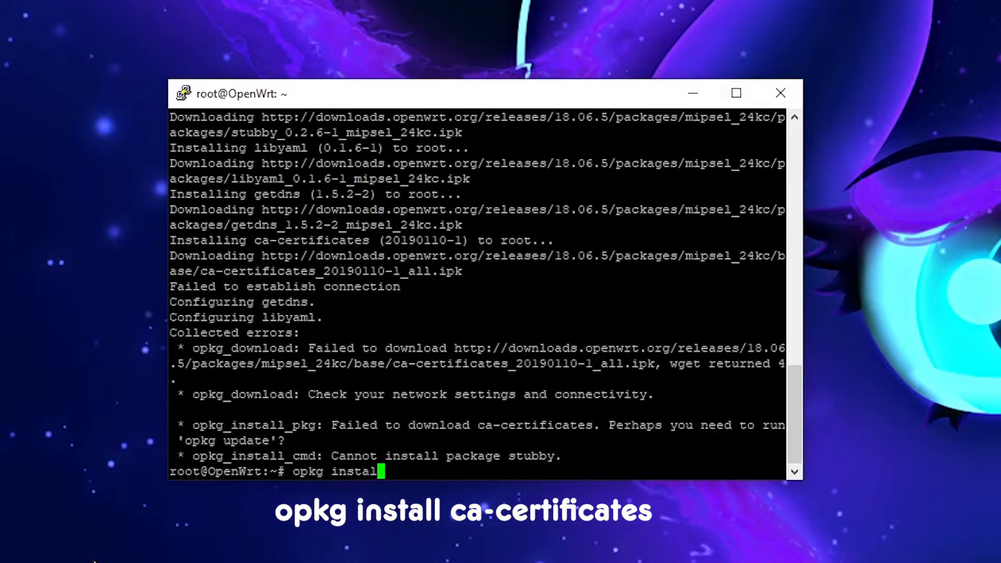
text(l ca-certifica)
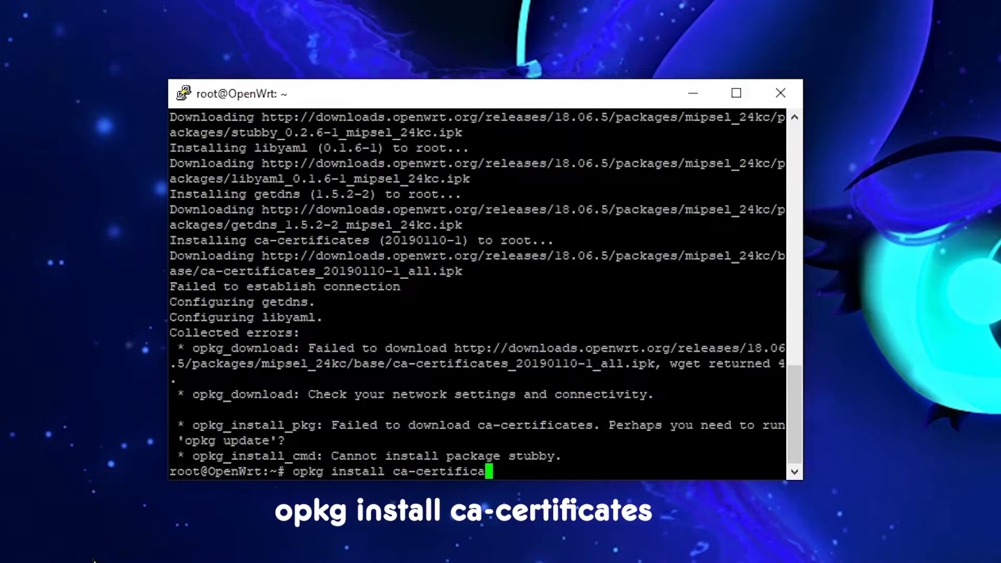
text(tes)
key(Return)
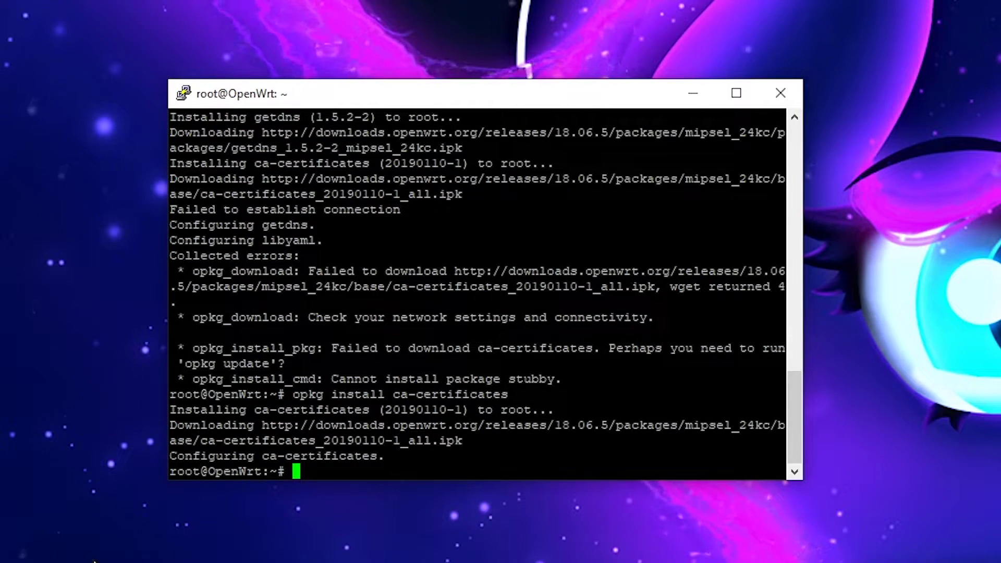
Step: Install the ca-bundle package with opkg install ca-bundle
key(Up)
key(BackSpace)
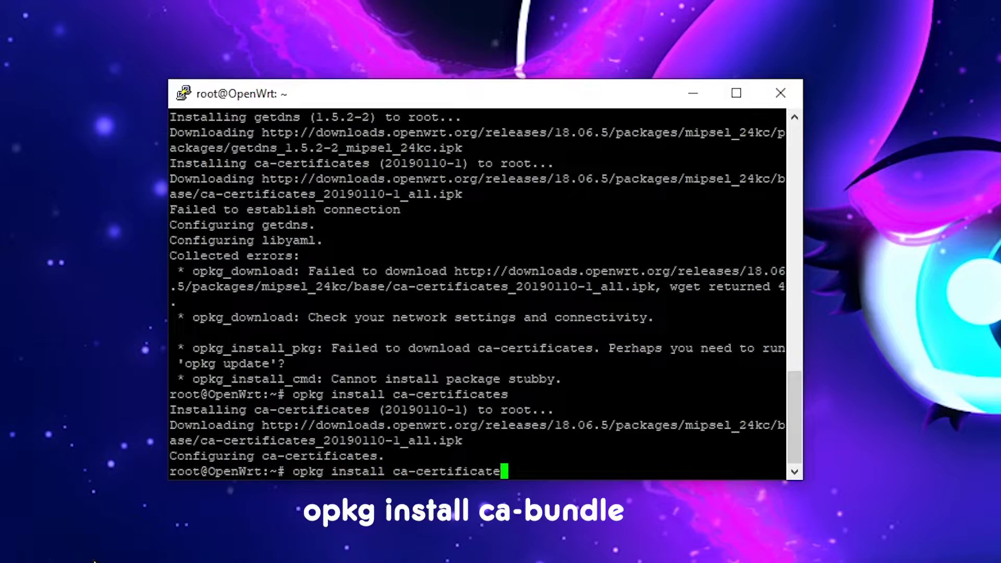
key(BackSpace)
key(BackSpace)
key(BackSpace)
key(BackSpace)
key(BackSpace)
key(BackSpace)
key(BackSpace)
key(BackSpace)
key(BackSpace)
key(BackSpace)
key(BackSpace)
text(bu)
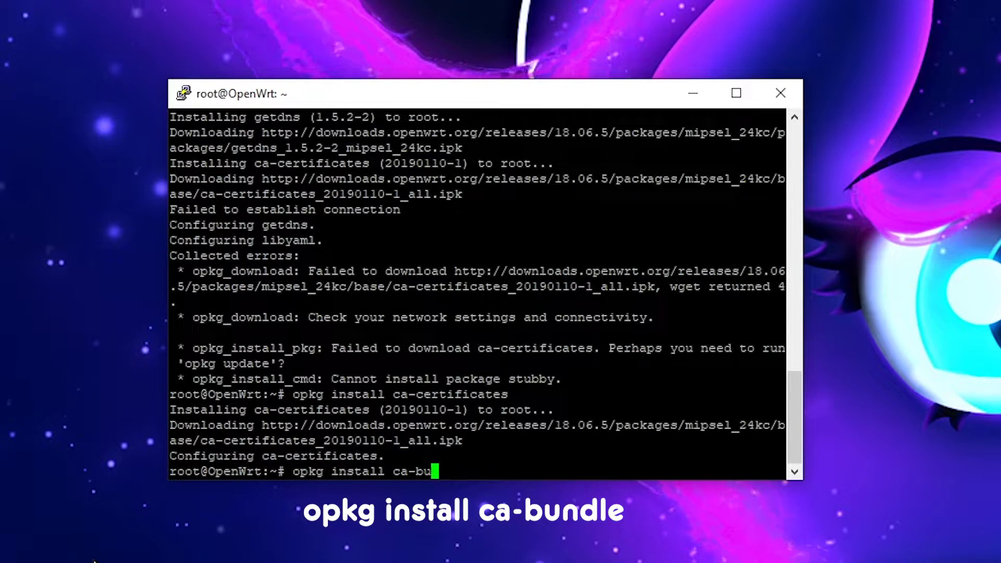
text(ndle)
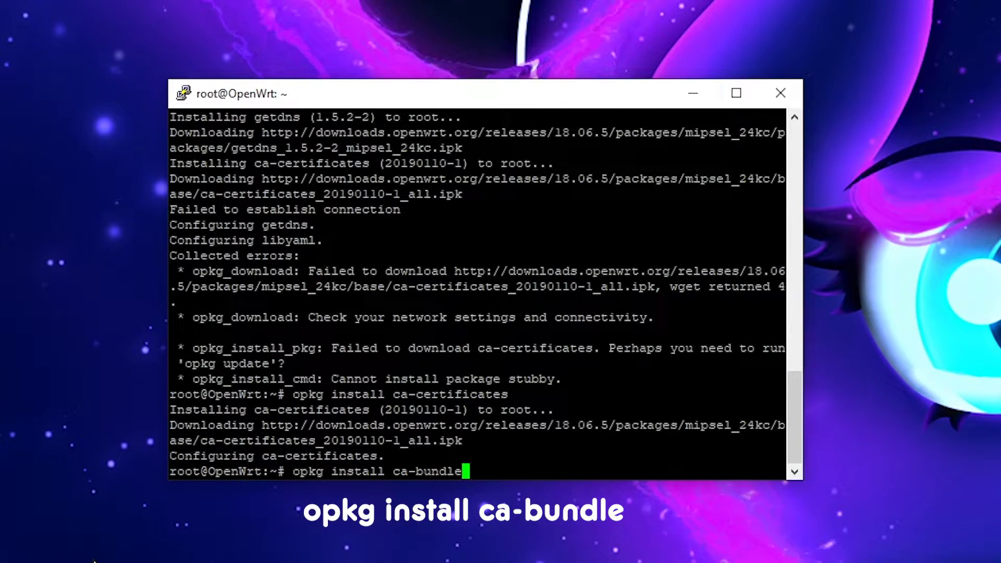
key(Return)
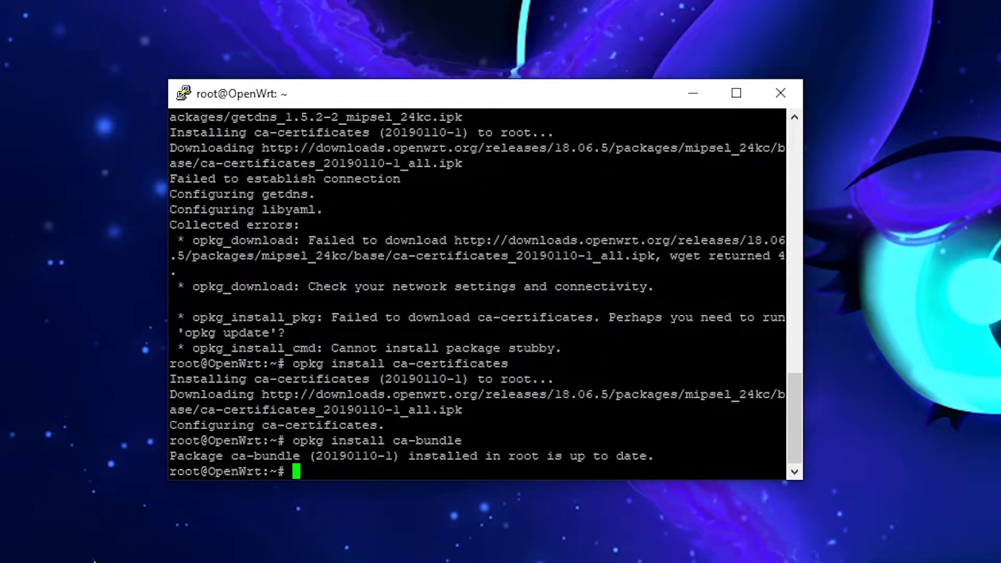
Step: Install the stubby package with opkg install stubby
key(Up)
key(Up)
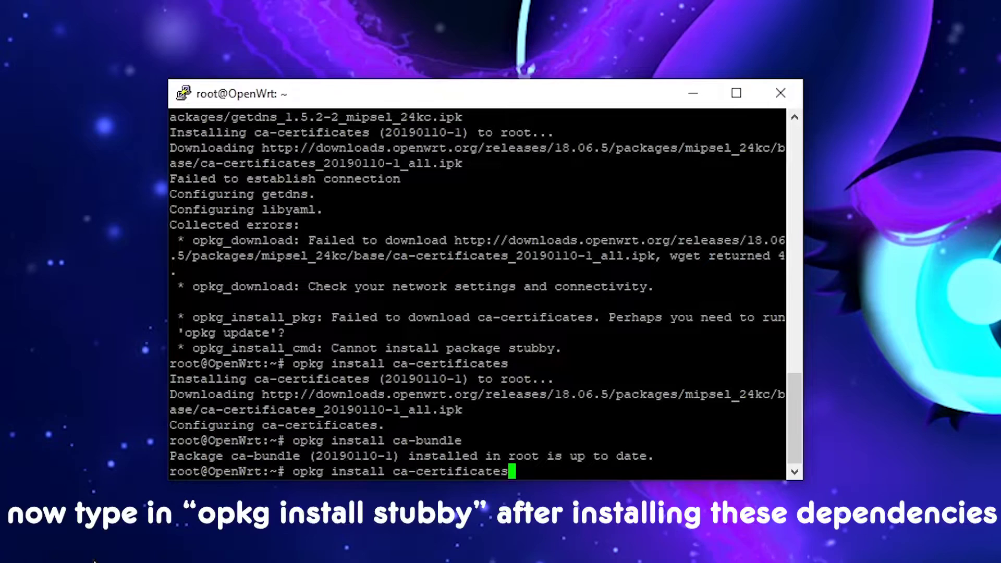
key(BackSpace)
key(BackSpace)
key(BackSpace)
key(BackSpace)
key(BackSpace)
key(BackSpace)
key(BackSpace)
key(BackSpace)
key(BackSpace)
key(BackSpace)
key(BackSpace)
key(BackSpace)
key(BackSpace)
key(BackSpace)
key(BackSpace)
text(stubby)
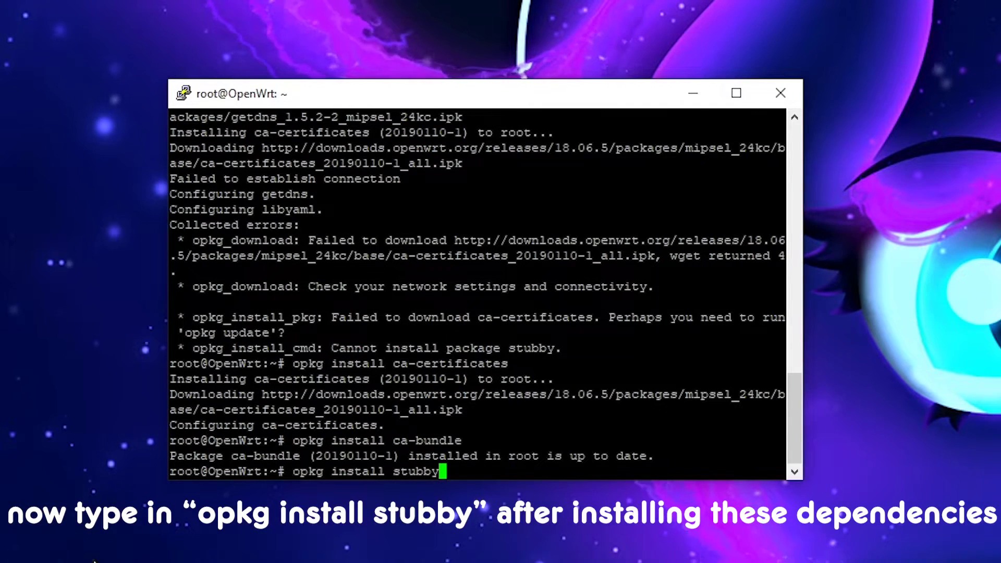
key(Return)
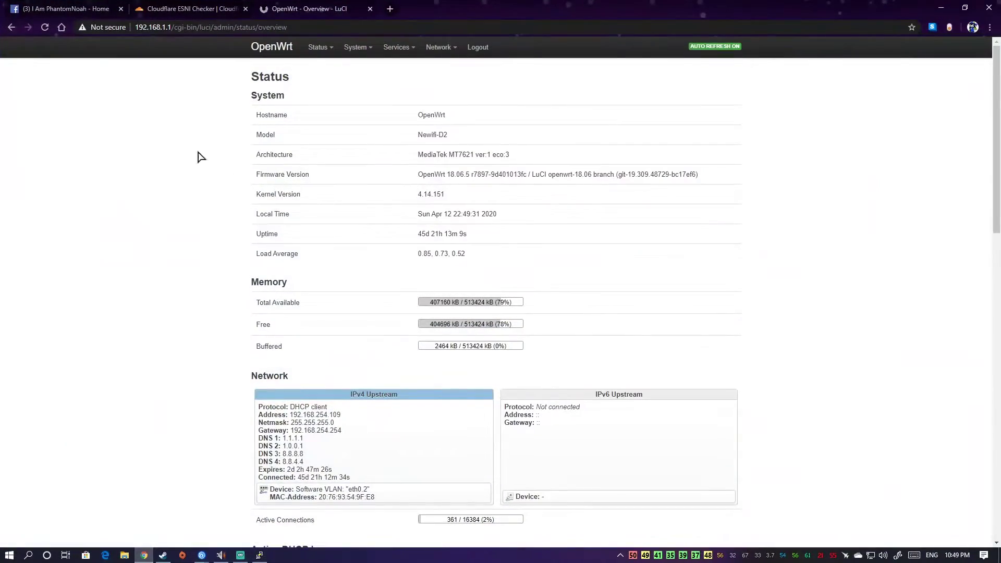
Step: Check under System > Startup that the stubby init script is Enabled
click(45, 27)
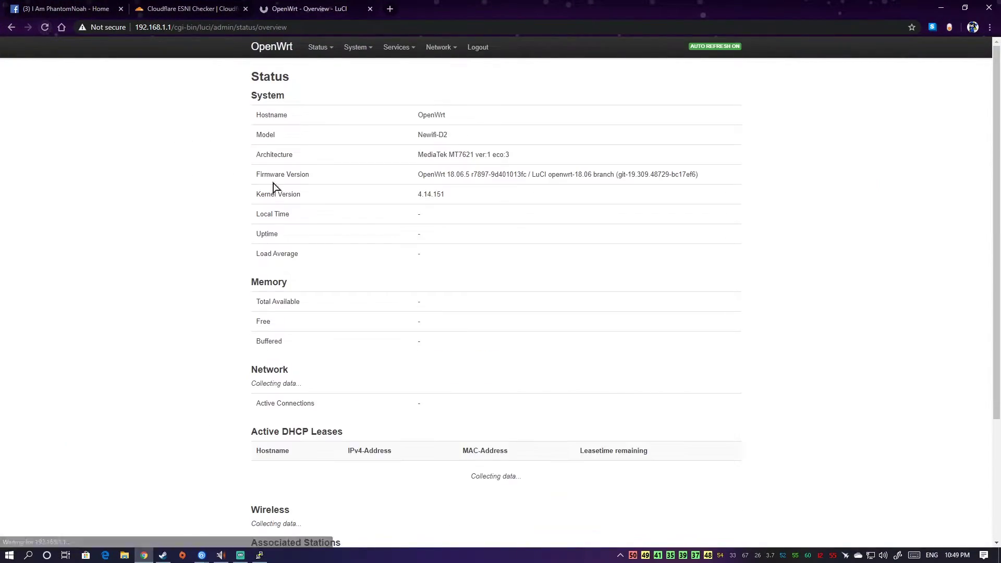
mouse_move(319, 47)
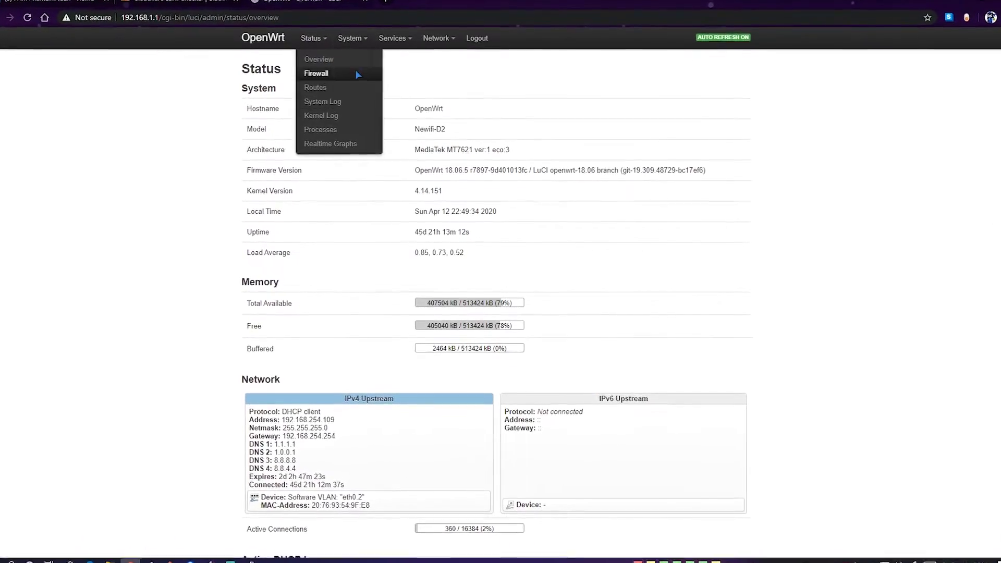
mouse_move(350, 38)
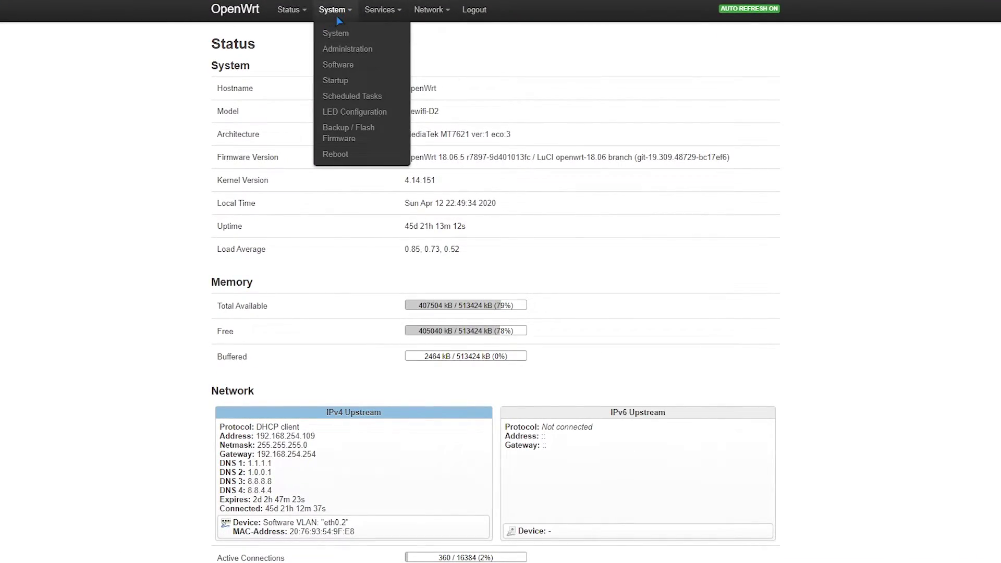
click(351, 86)
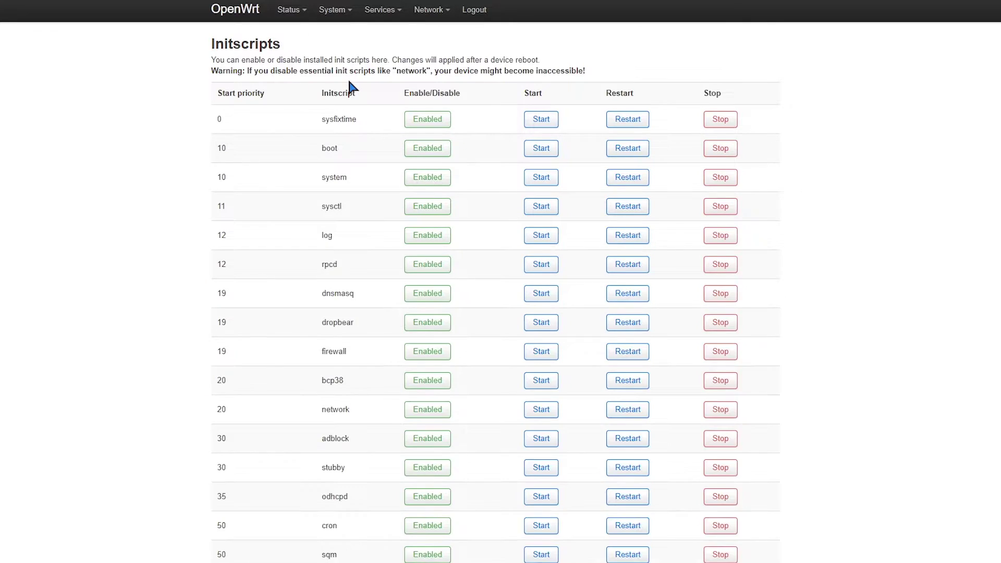
scroll(155, 358, down, 2)
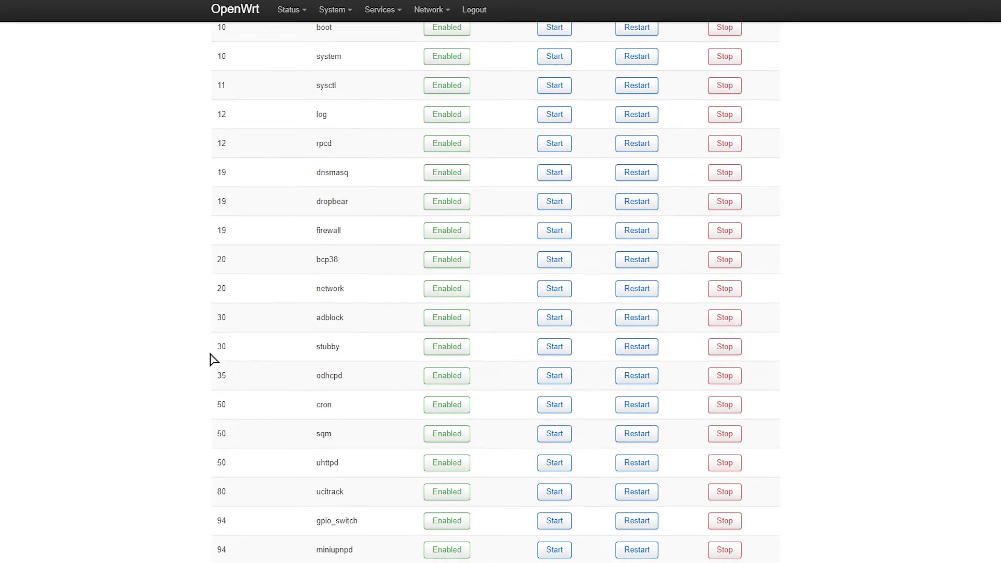
drag(316, 347, 370, 358)
click(775, 362)
scroll(775, 362, up, 1)
scroll(775, 362, up, 2)
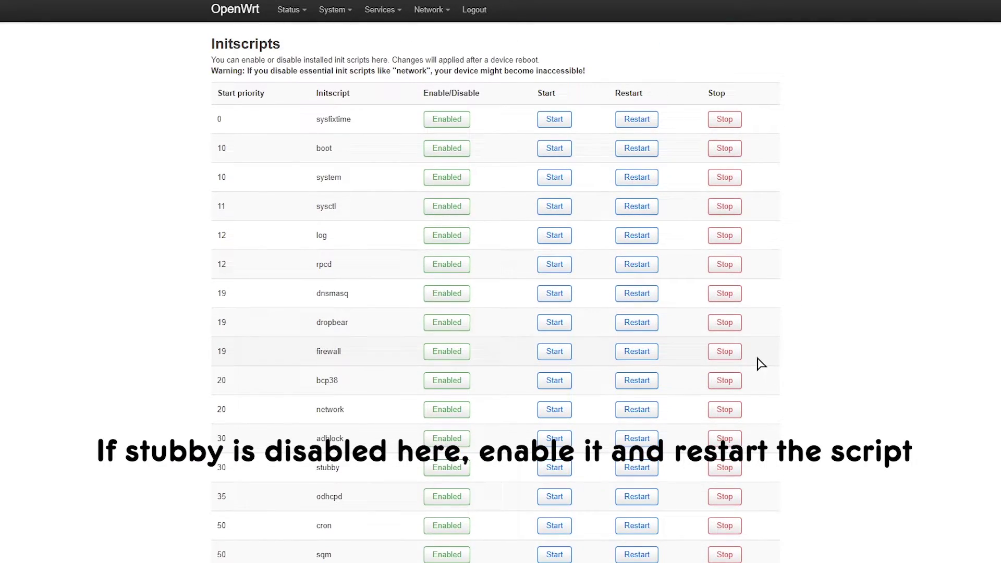
mouse_move(376, 16)
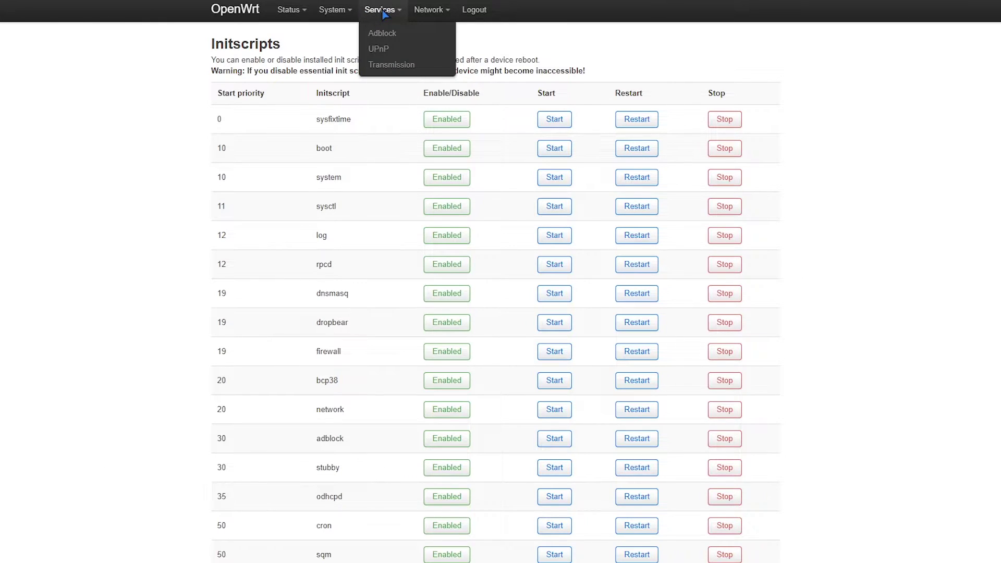
mouse_move(432, 16)
click(440, 35)
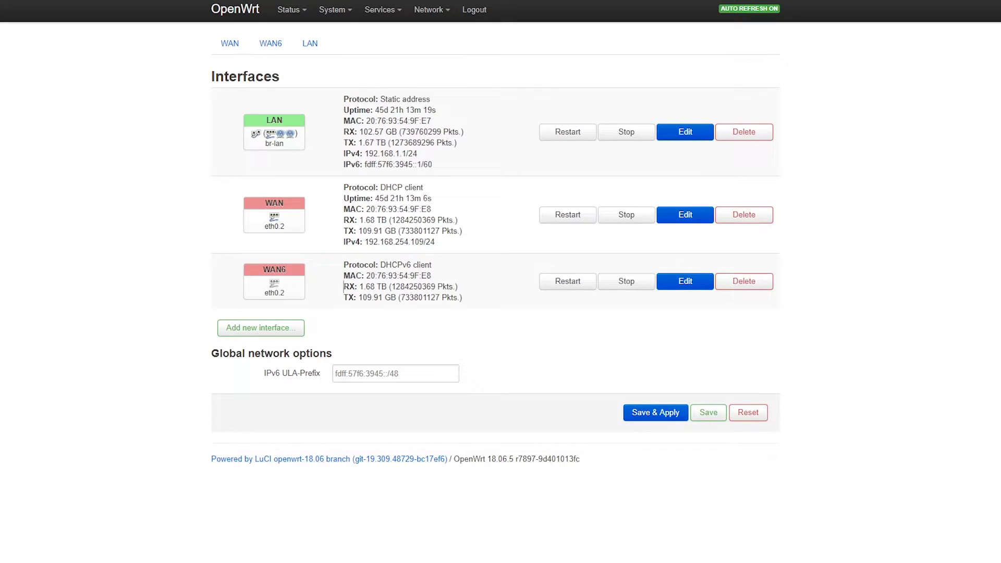
Step: In WAN's Advanced Settings, remove the 8.8.8.8, 1.0.0.1 and 1.1.1.1 custom DNS entries
click(684, 223)
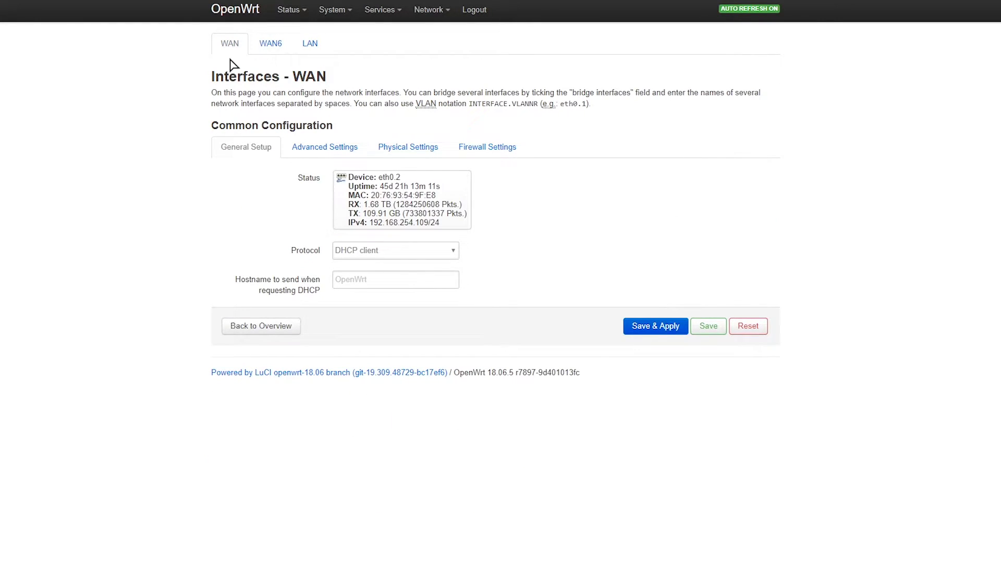
click(306, 148)
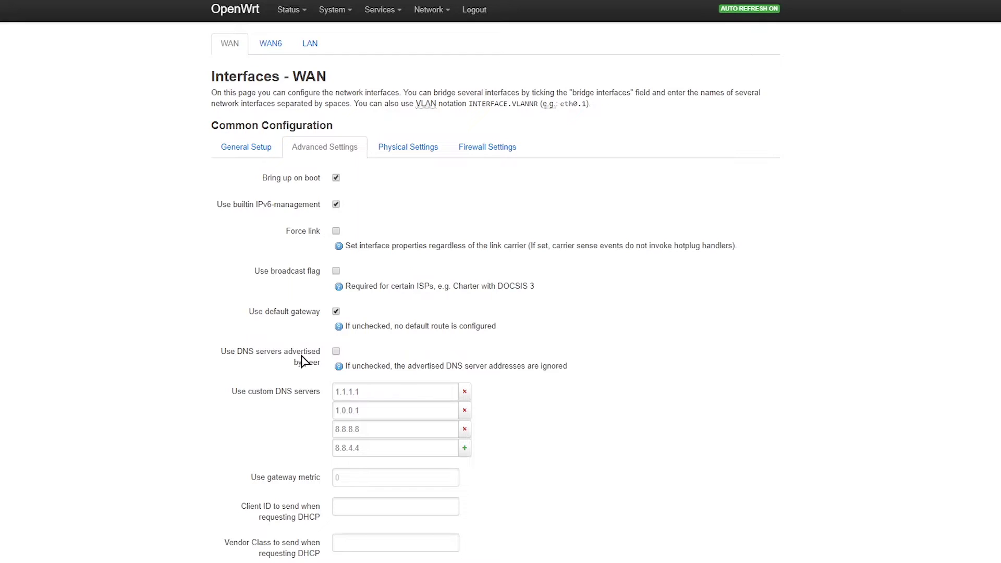
scroll(315, 359, down, 2)
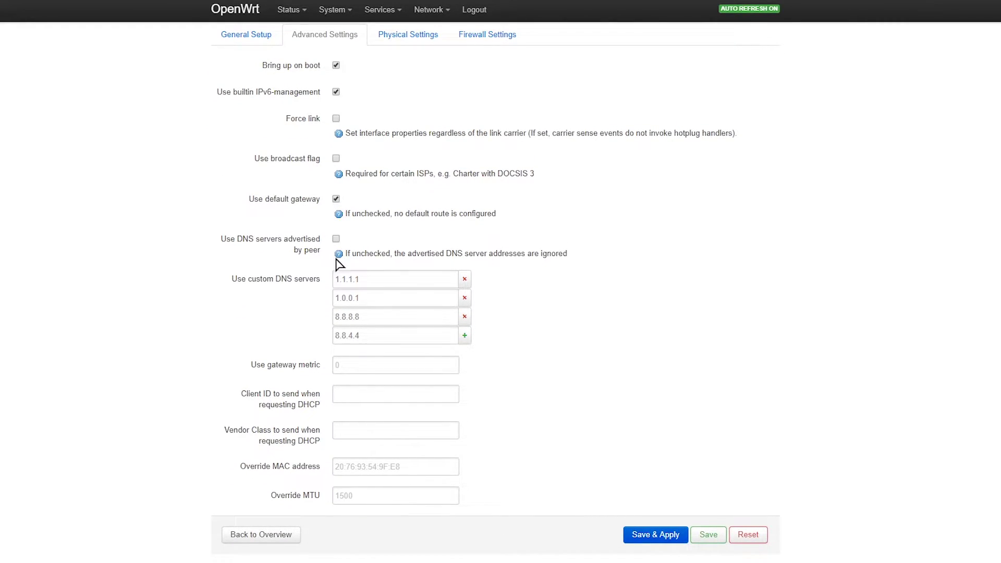
click(464, 317)
click(464, 318)
click(465, 317)
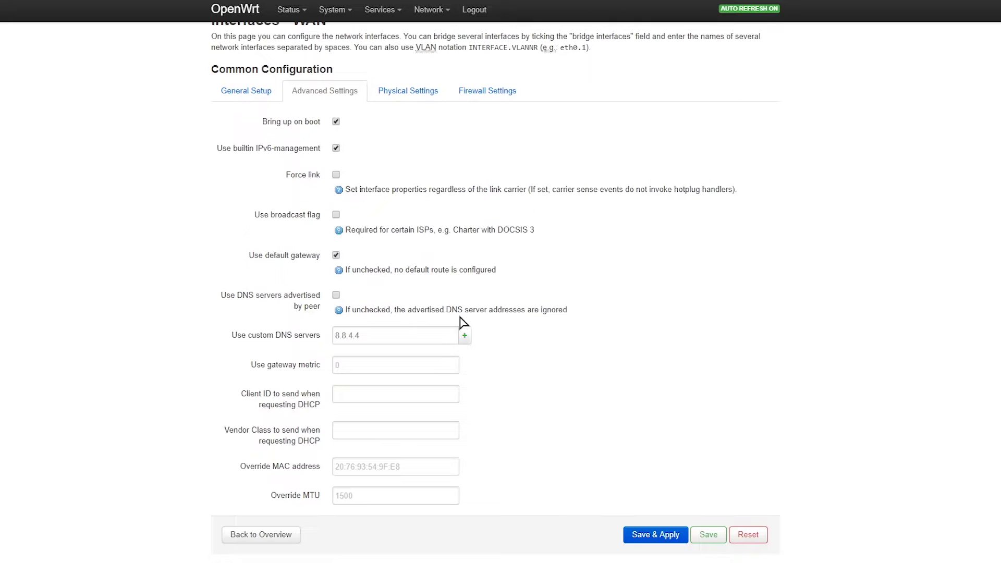
Step: Replace the remaining 8.8.4.4 DNS entry with 127.0.0.1 and save the WAN interface
drag(408, 337, 264, 330)
text(127.0.0.1)
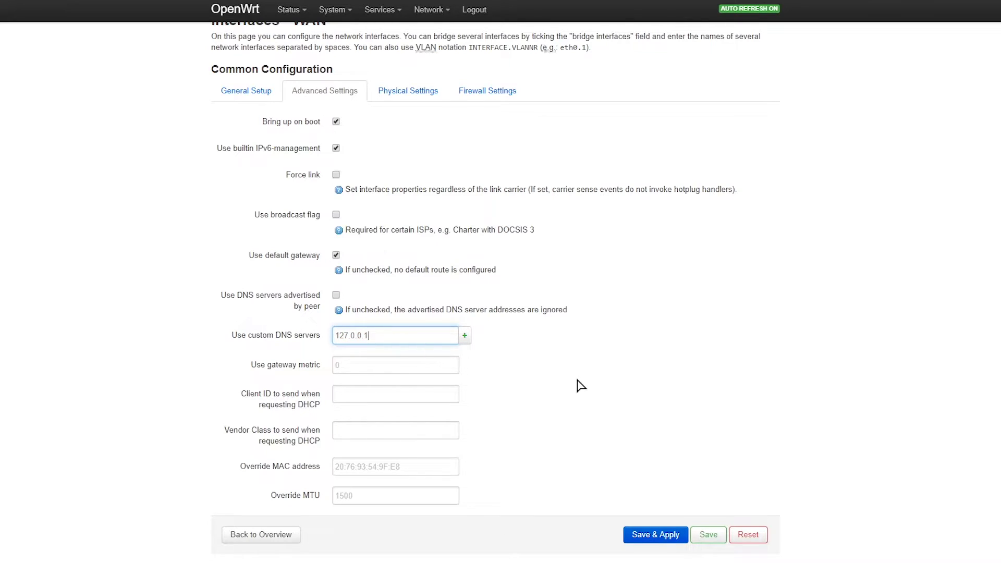
drag(411, 344, 307, 336)
click(628, 384)
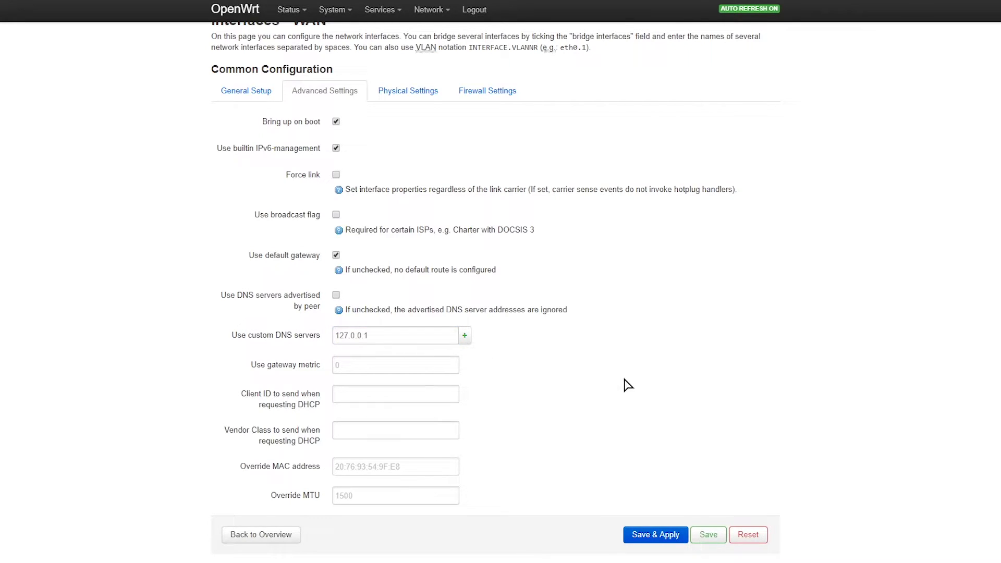
click(710, 537)
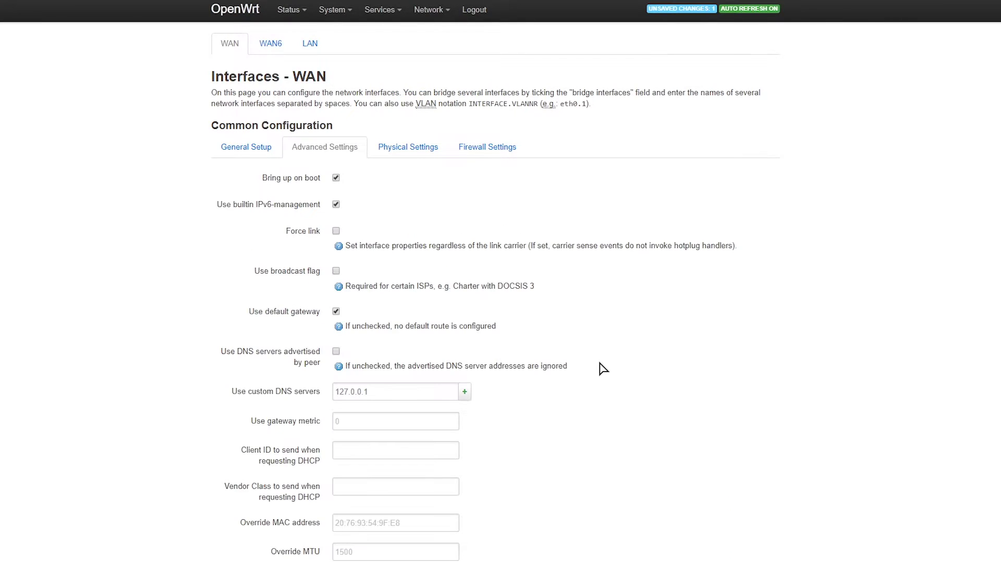
scroll(628, 392, down, 1)
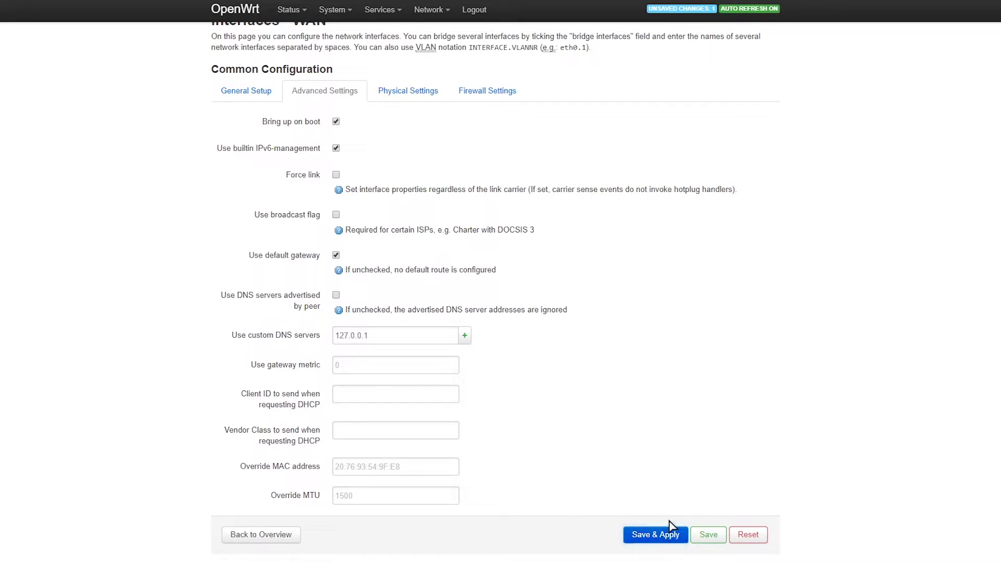
scroll(655, 453, up, 1)
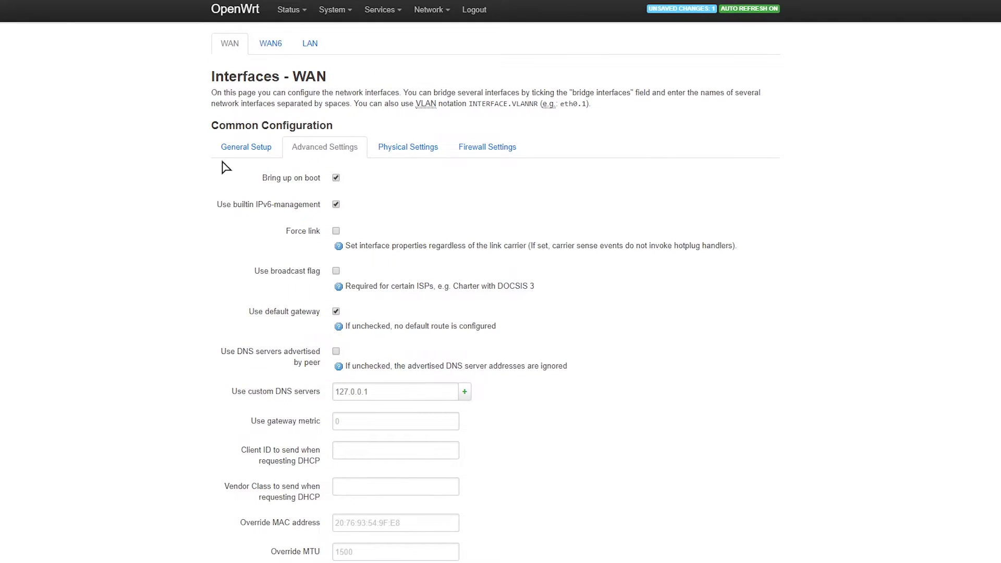
Step: Give WAN6 the custom DNS server 0::1, save, then Save & Apply the interface changes
click(267, 47)
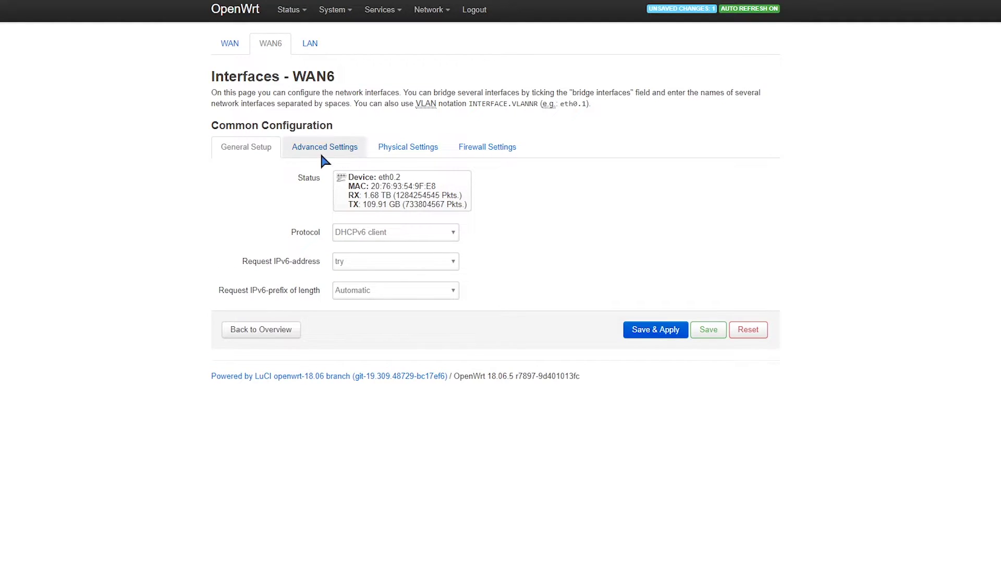
click(332, 148)
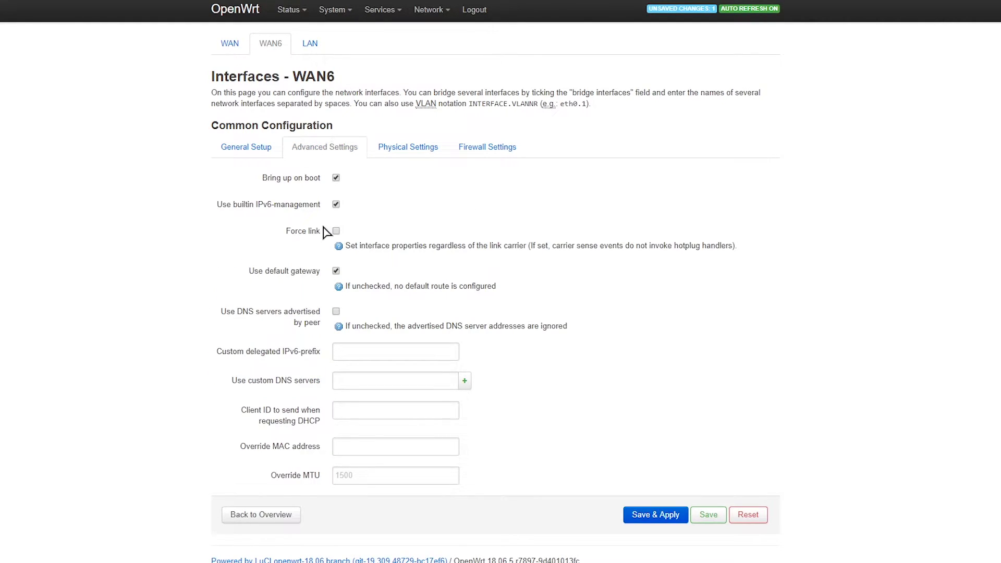
click(358, 379)
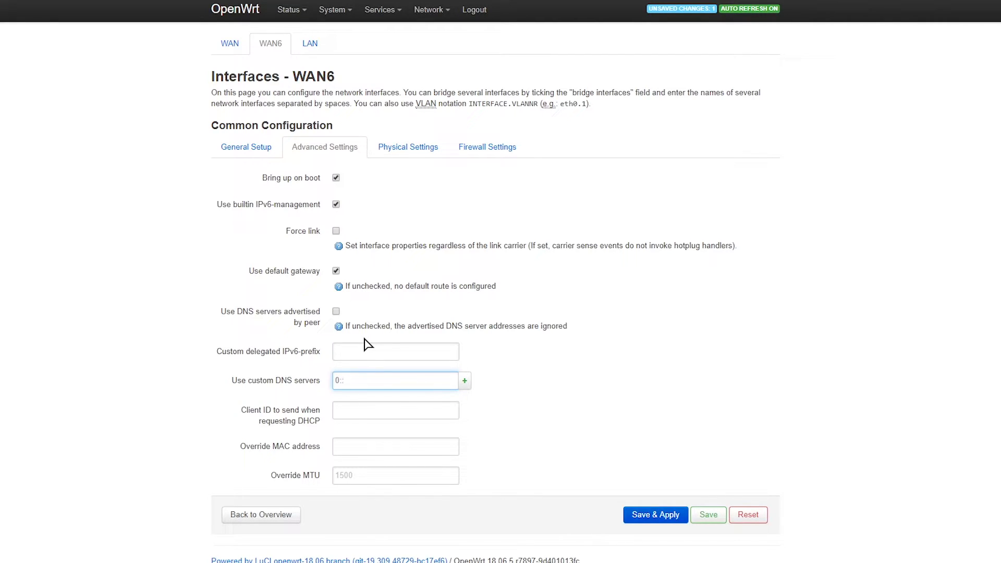
click(715, 513)
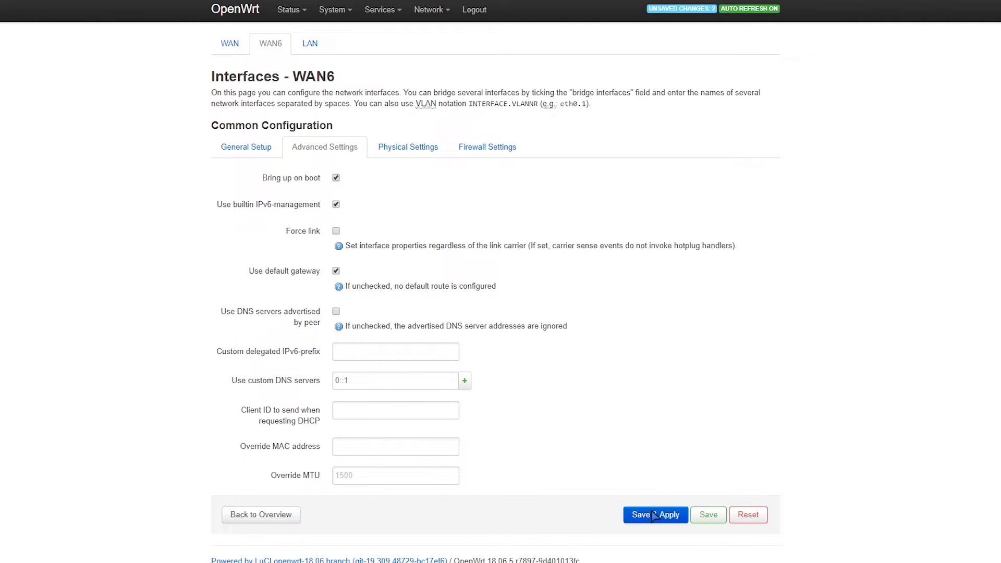
click(660, 516)
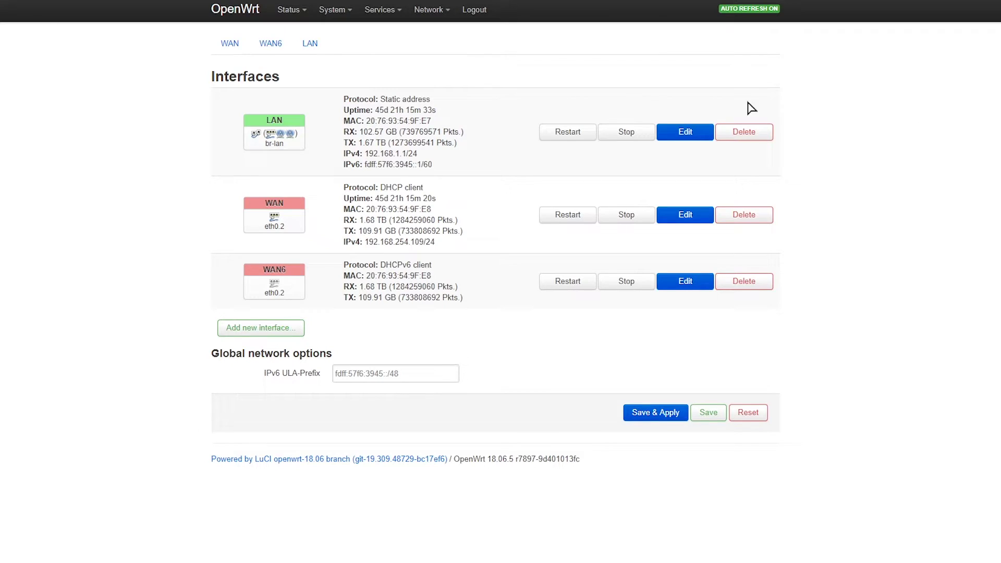
Step: Tick Ignore resolve file on the DHCP and DNS Resolv and Hosts Files tab
mouse_move(432, 9)
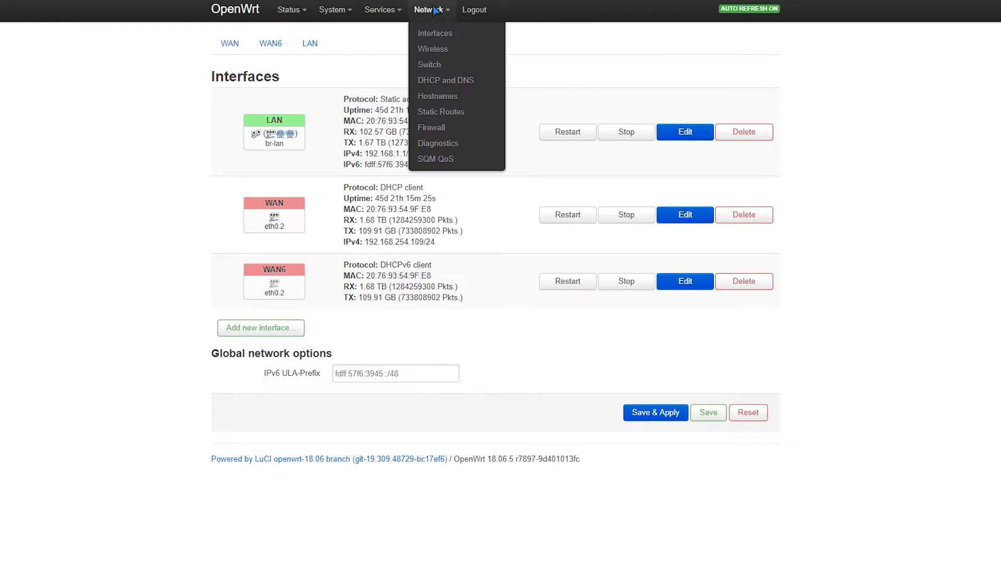
click(451, 81)
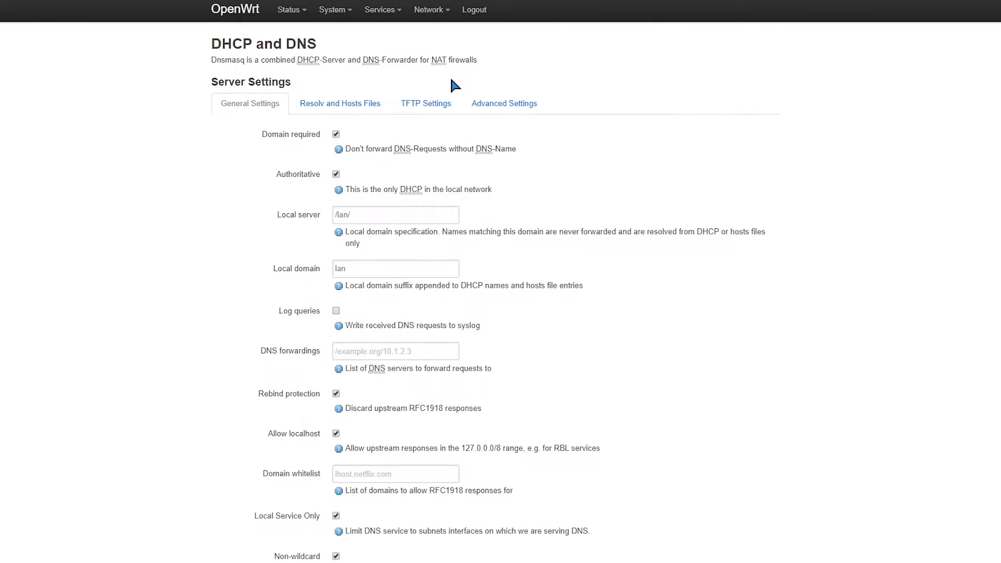
click(354, 111)
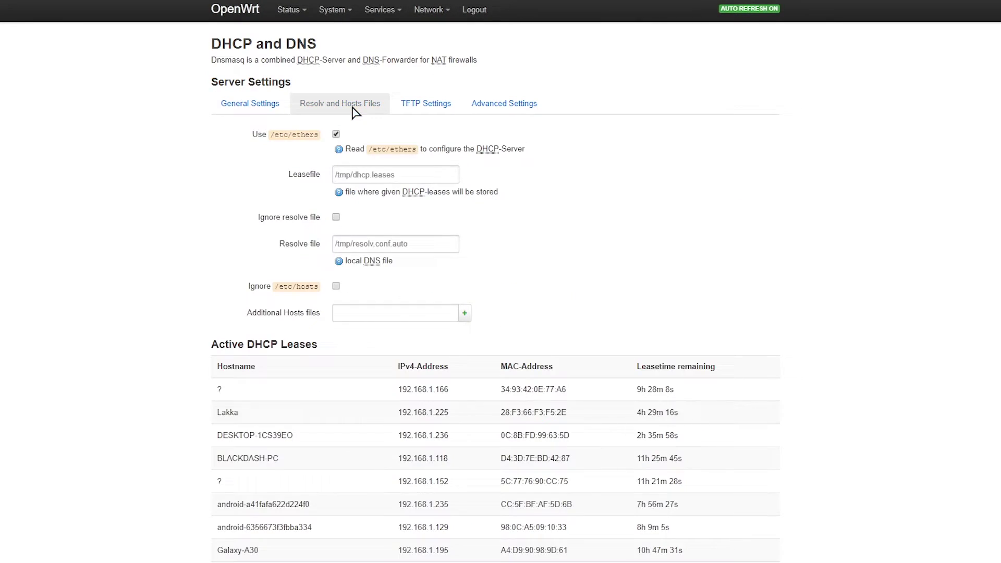
click(336, 218)
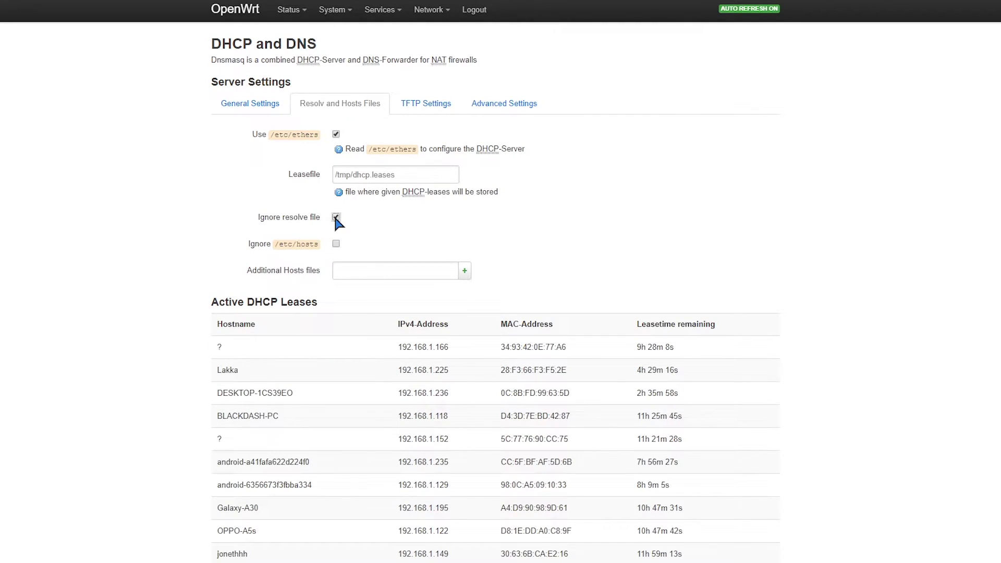
scroll(585, 441, down, 10)
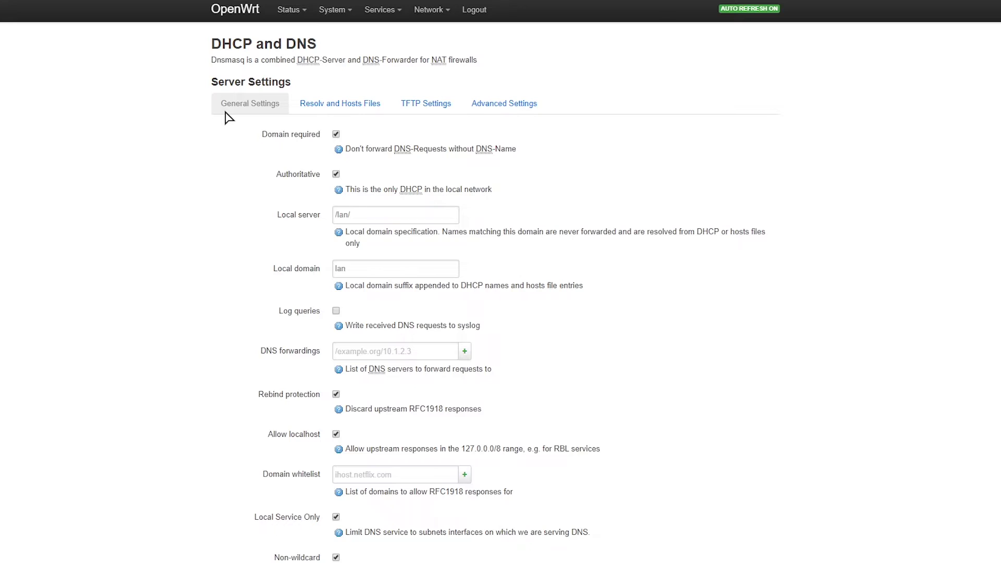
Step: Add DNS forwardings 127.0.0.1#5453 and 0::1#5453, then Save & Apply
click(368, 348)
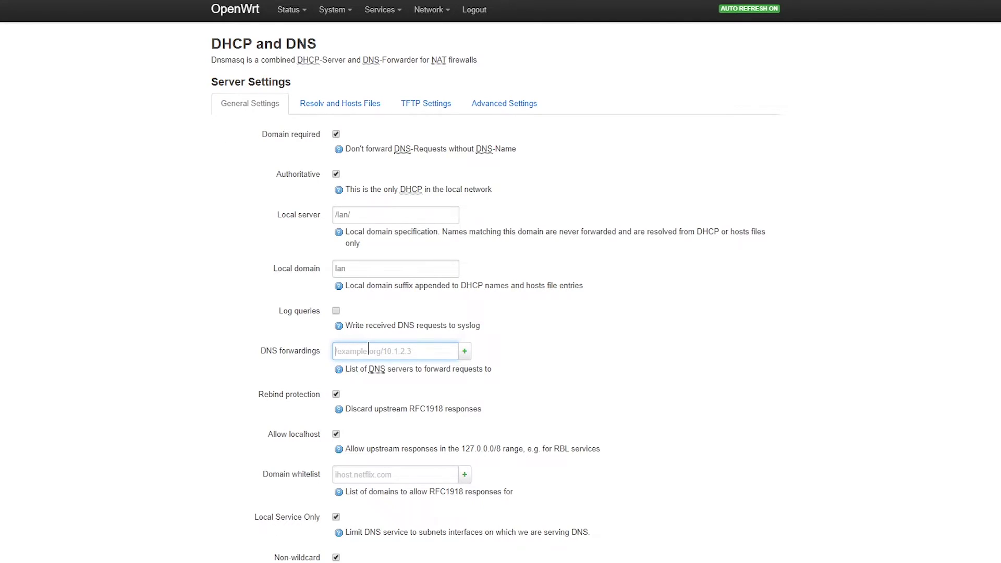
text(127.0.0.1#5453)
click(464, 351)
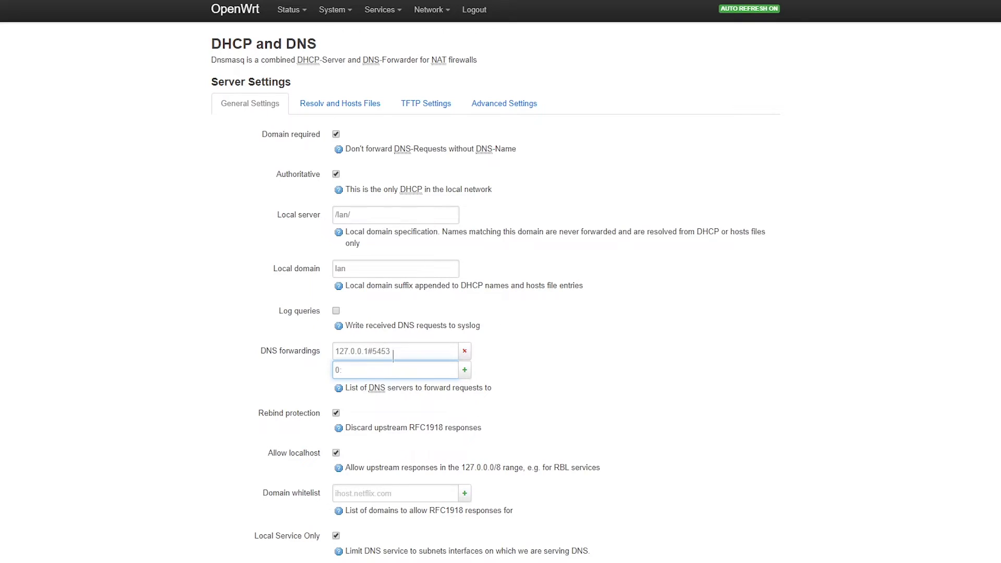
mouse_move(393, 354)
mouse_down()
mouse_move(328, 351)
mouse_move(376, 351)
mouse_up()
click(370, 371)
scroll(661, 397, down, 20)
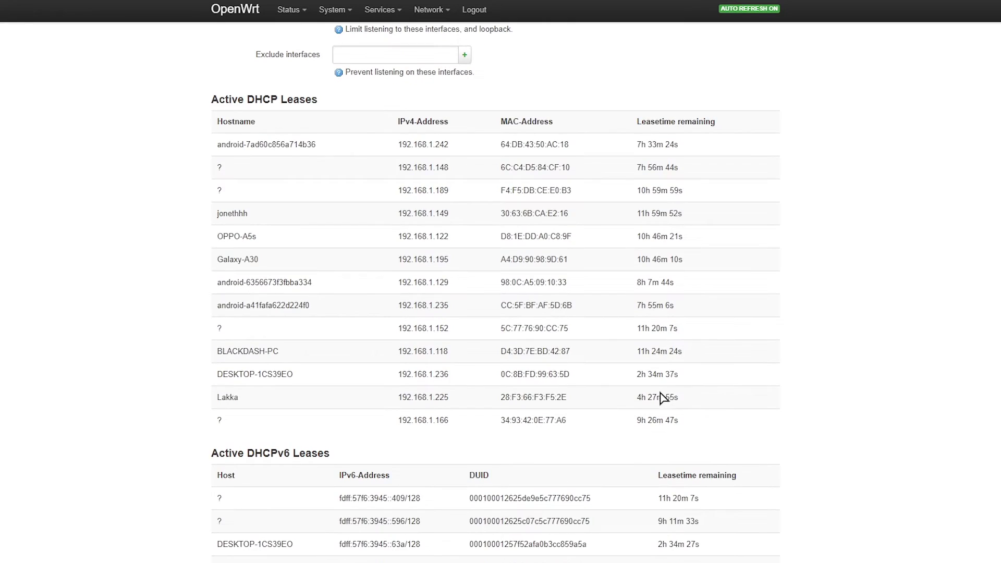
click(647, 538)
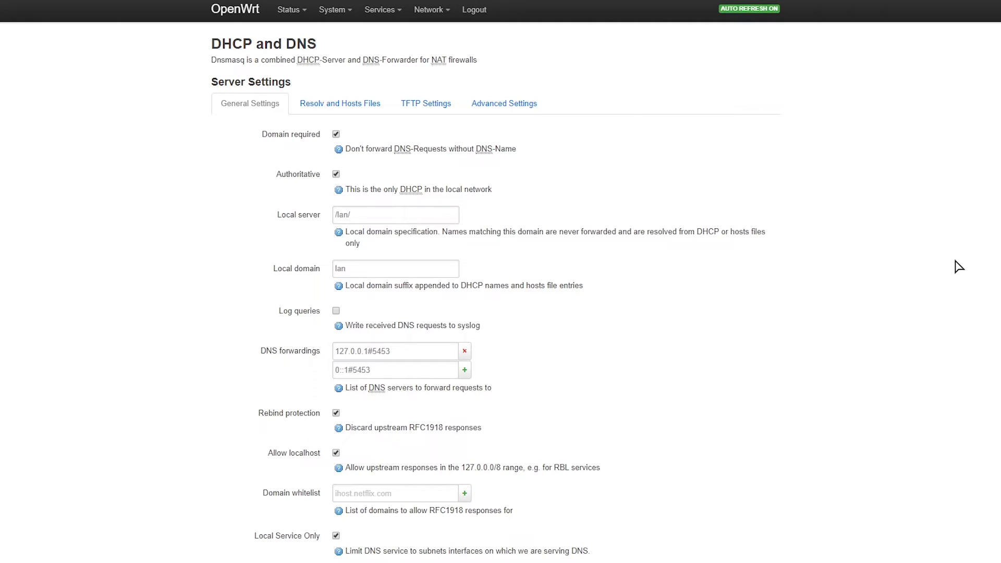
mouse_move(336, 10)
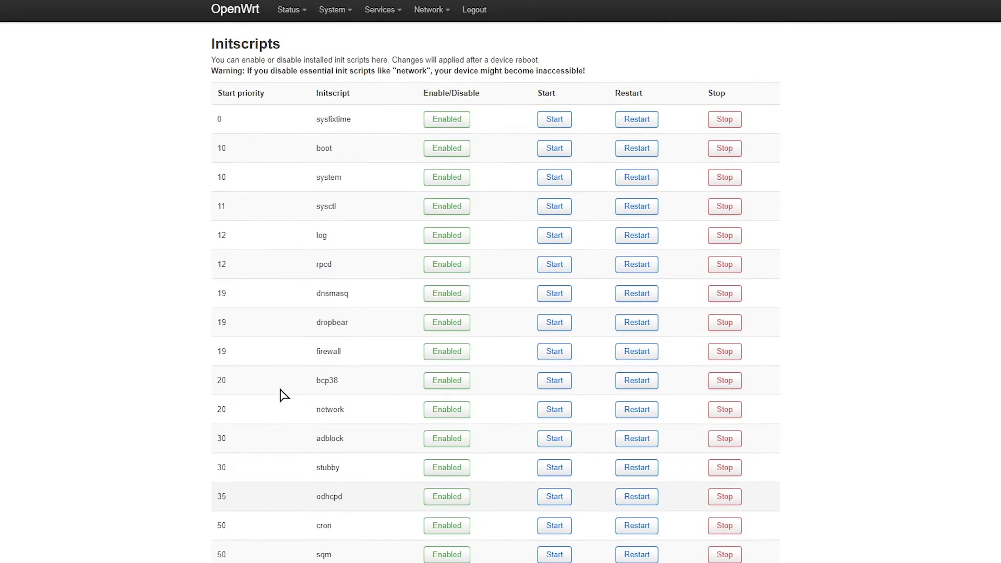
Step: Restart dnsmasq from the LuCI Startup page, then ping 1.1.1.1 from a Command Prompt
click(644, 300)
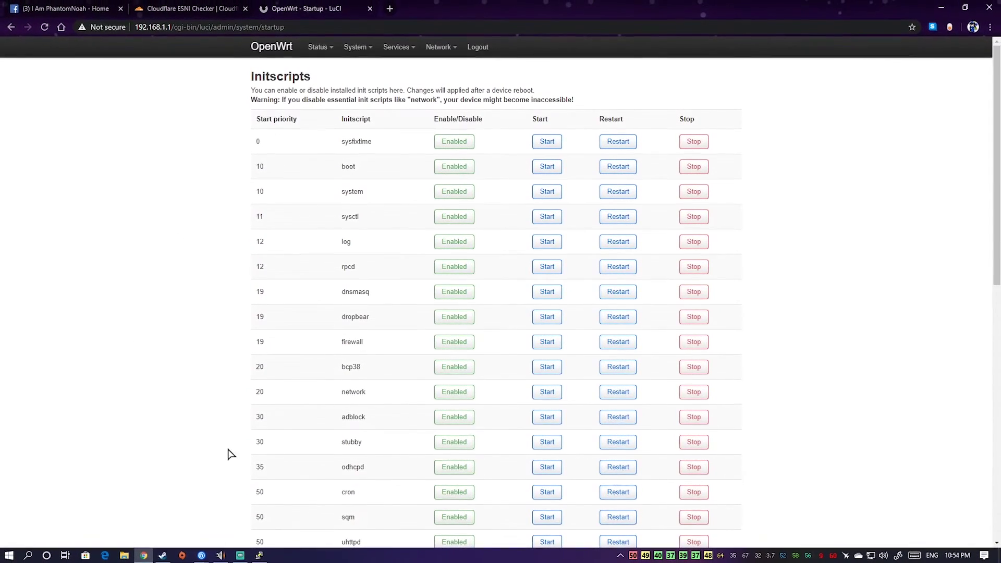
key(super+r)
key(Return)
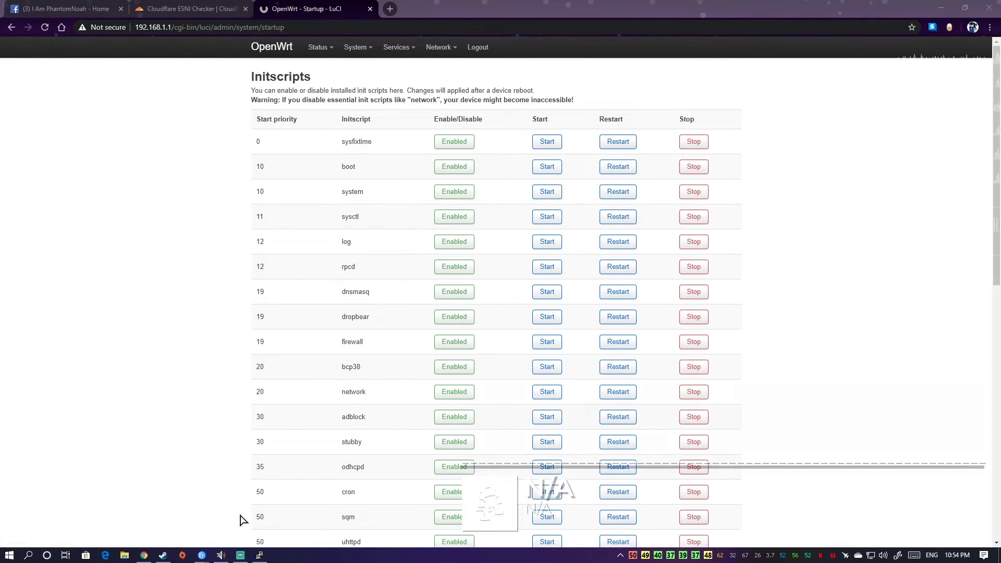
text(ping 1.1.1.1)
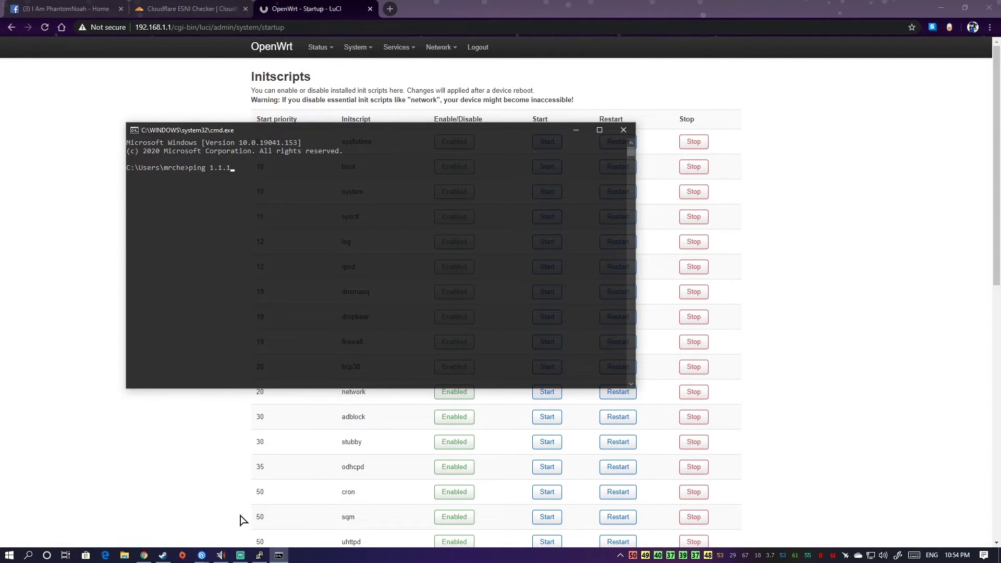
key(Return)
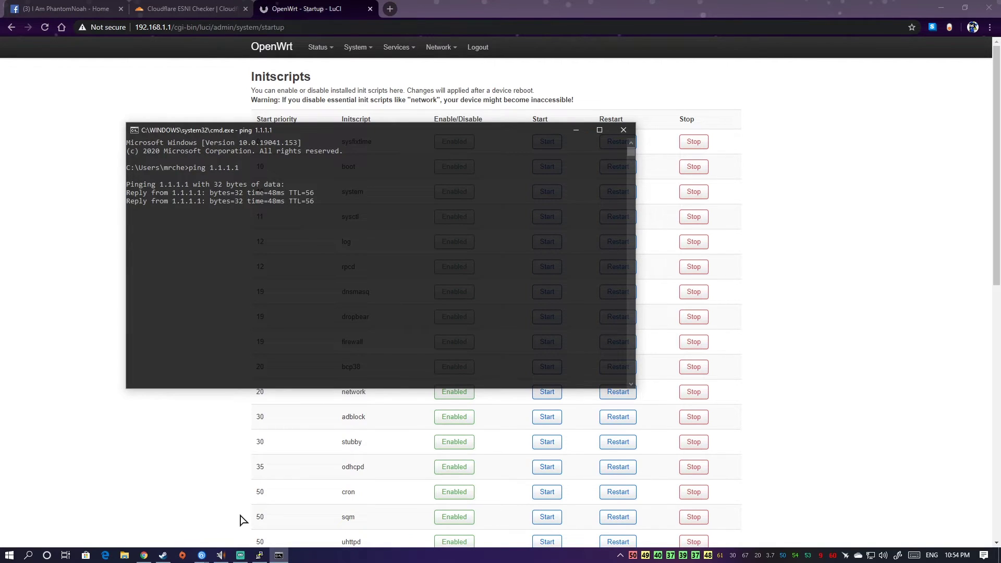
click(91, 304)
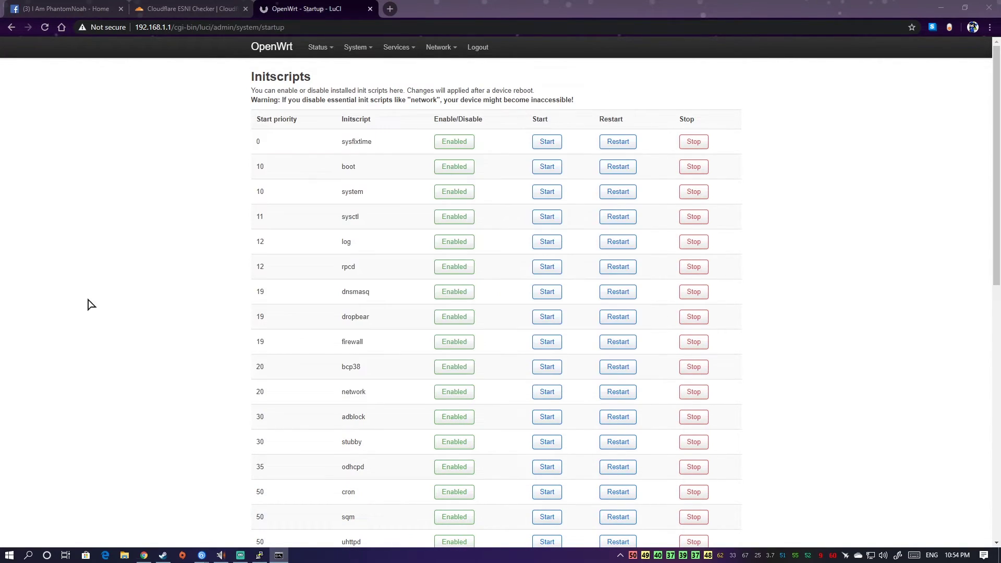
Step: Rerun the Cloudflare security check and confirm Secure DNS now passes via 1.1.1.1
click(201, 7)
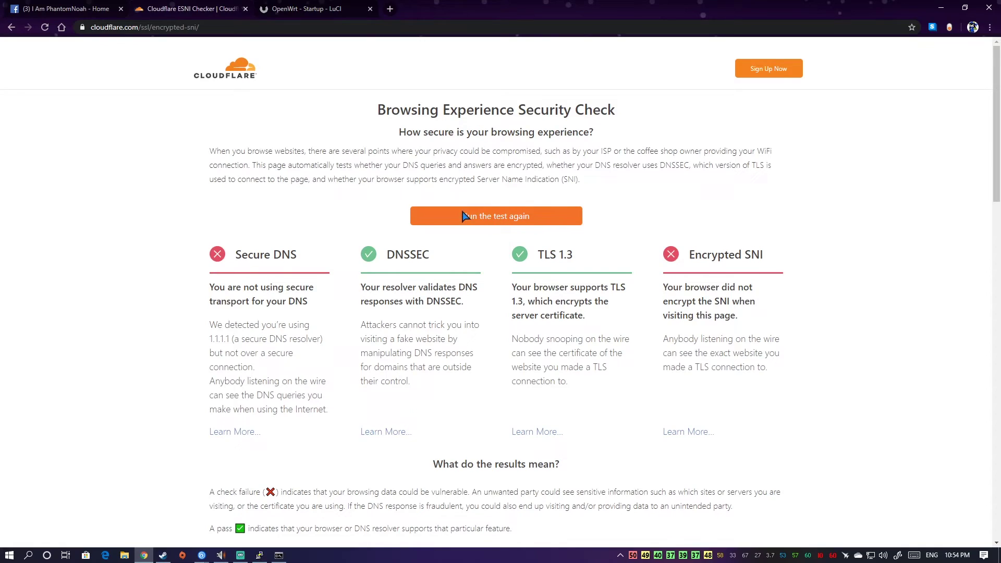
click(504, 222)
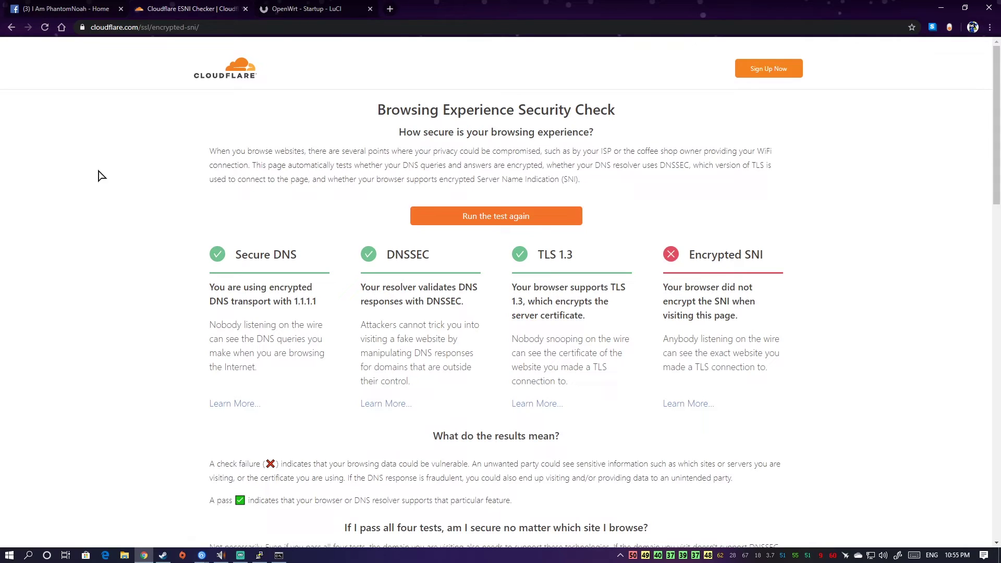
click(283, 11)
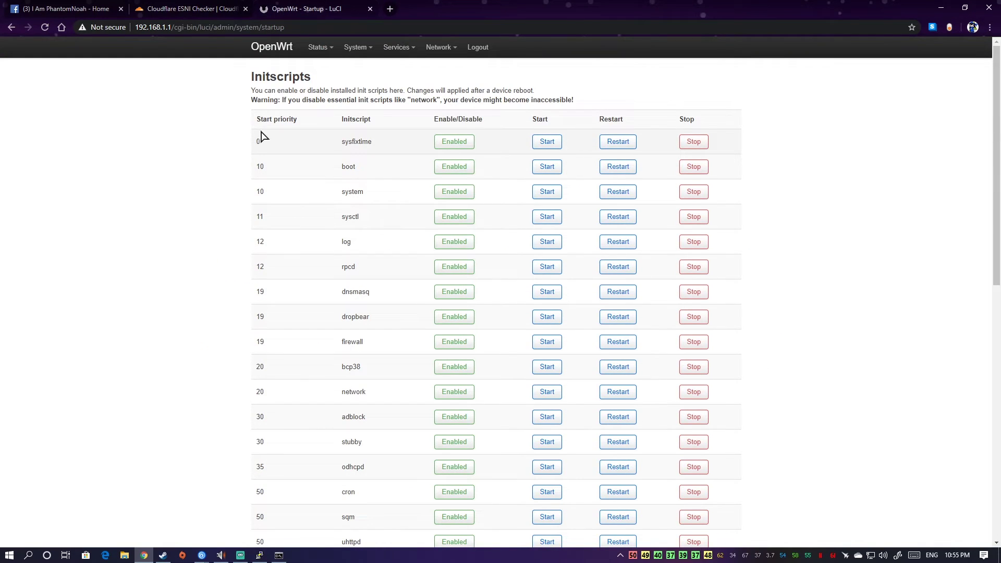
click(214, 5)
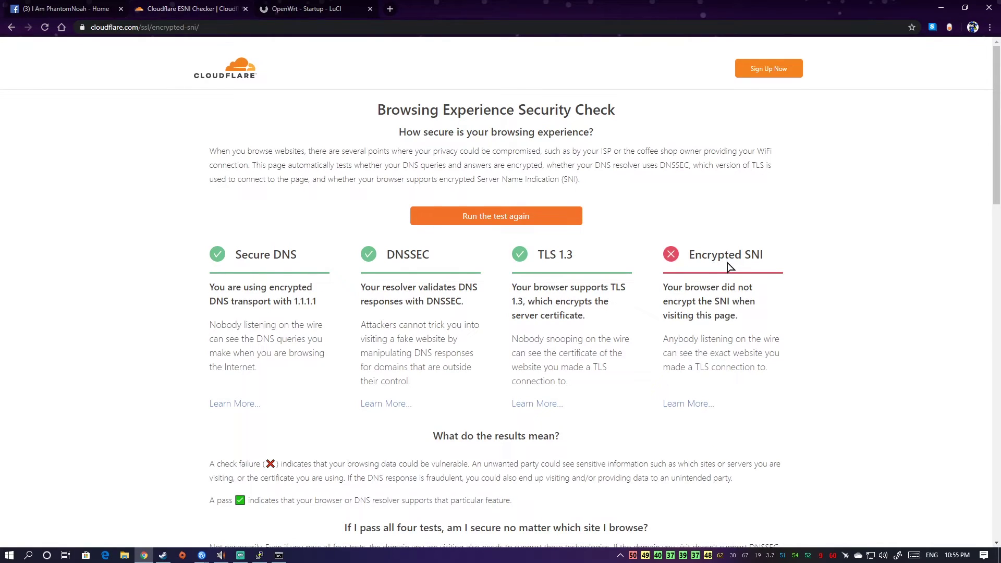
Step: In a new tab, filter chrome://flags for 'dns' and leave Secure DNS lookups at Default
click(389, 16)
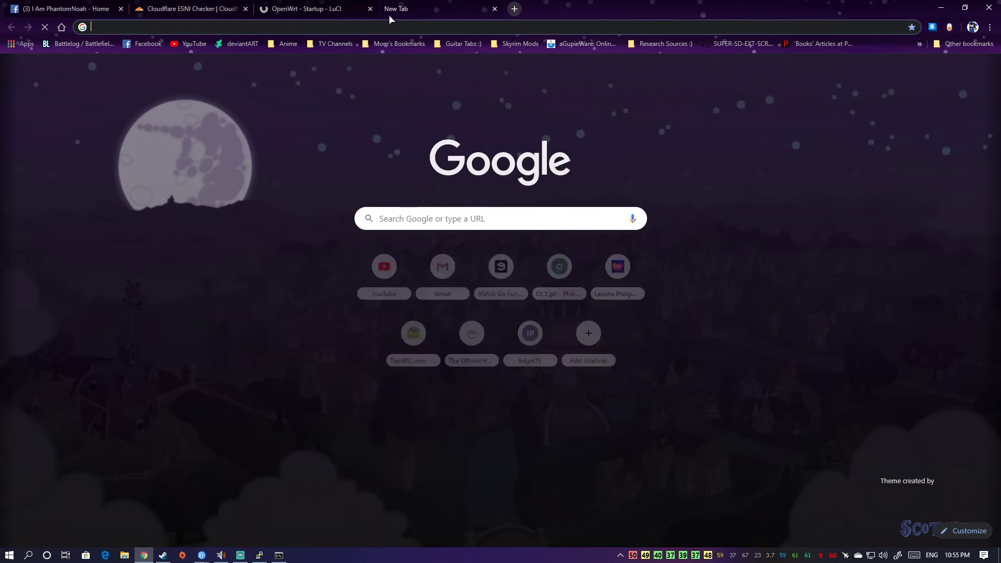
text(chrome:)
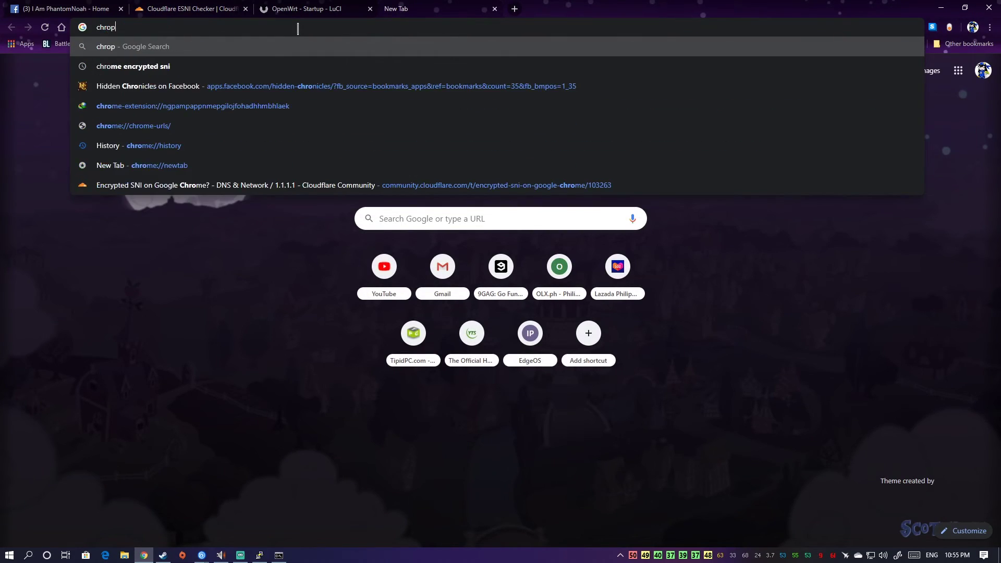
text(//flags)
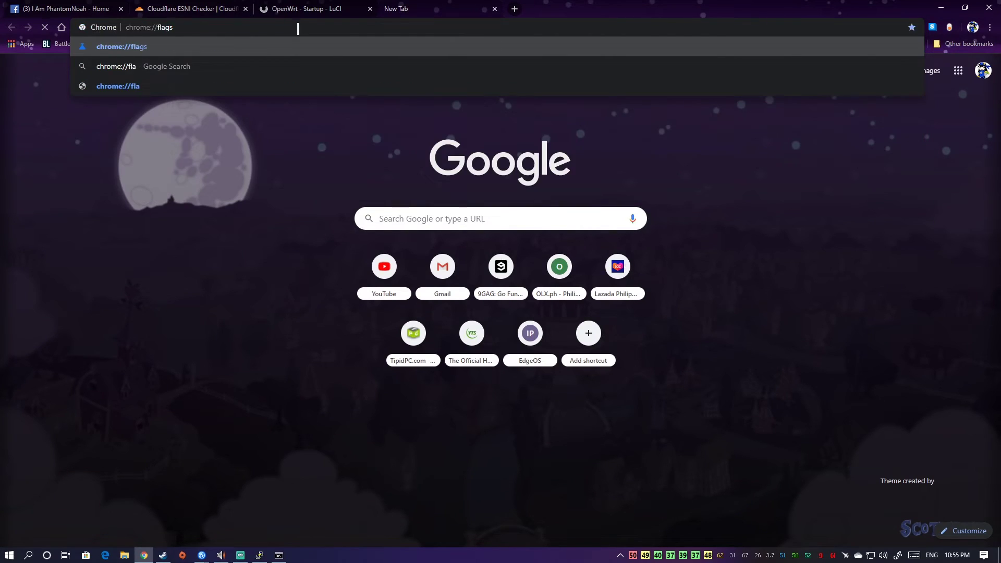
key(Return)
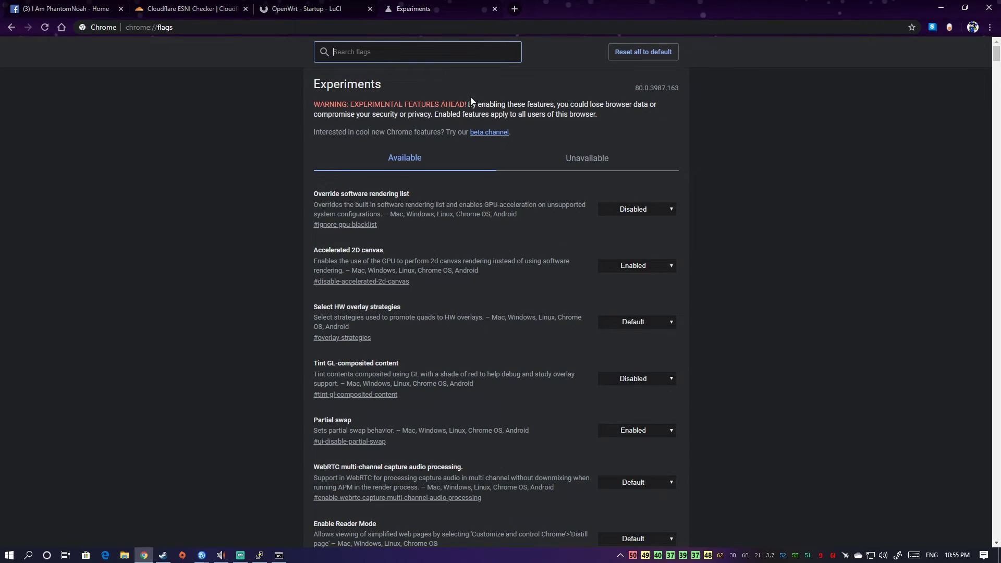
text(dns)
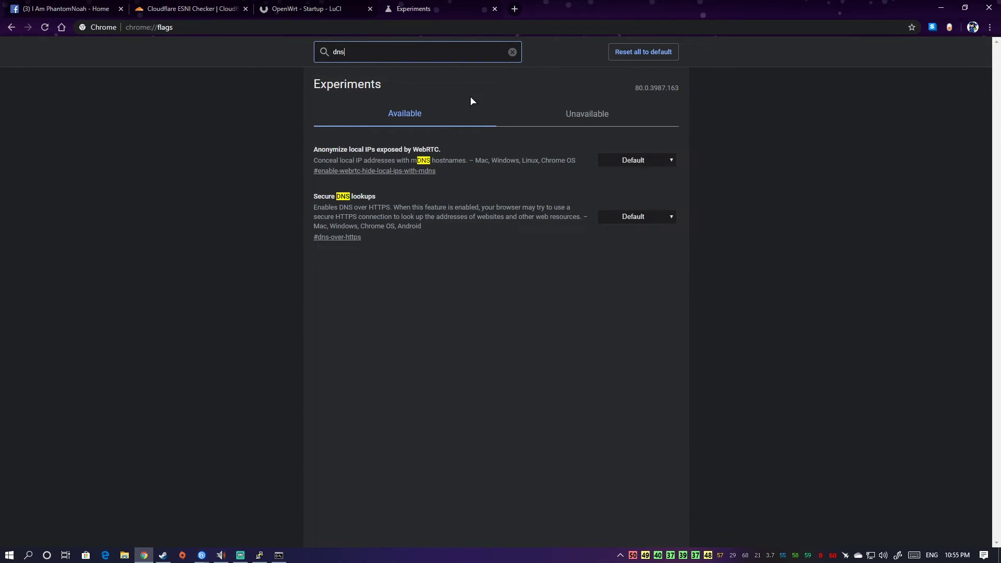
click(652, 216)
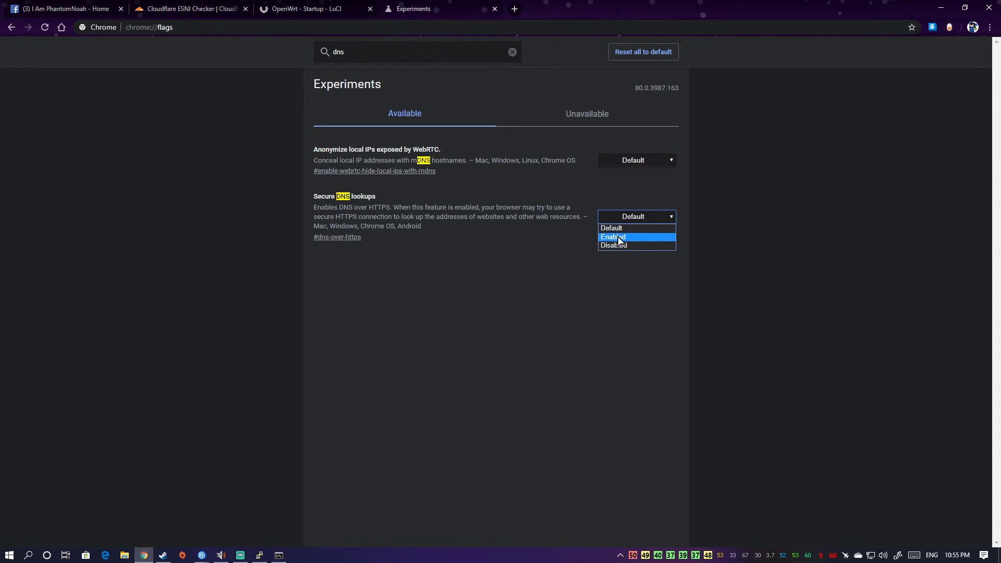
click(613, 259)
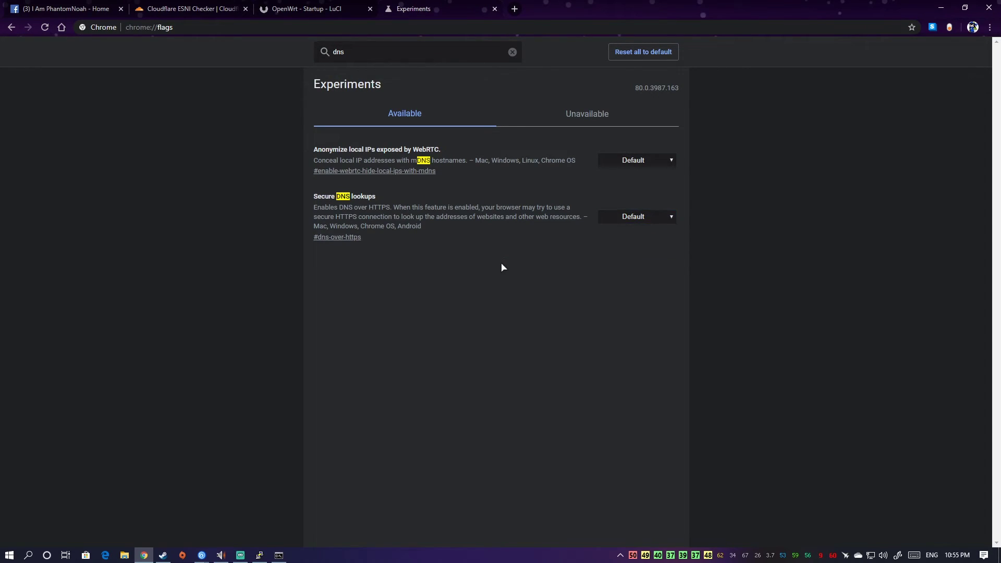
click(209, 7)
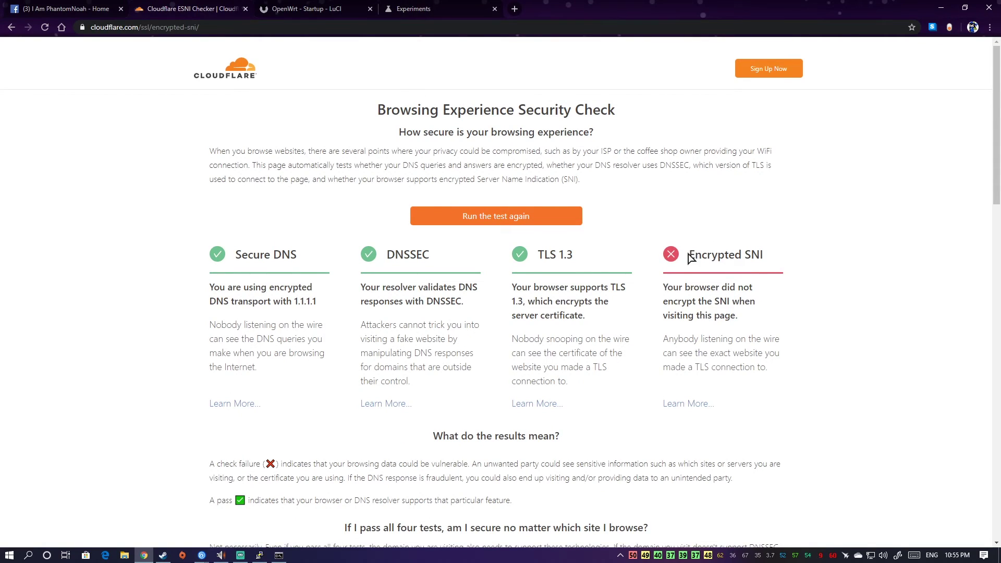
Step: Highlight the Encrypted SNI heading, then minimize Chrome, Command Prompt and PuTTY
drag(689, 255, 765, 256)
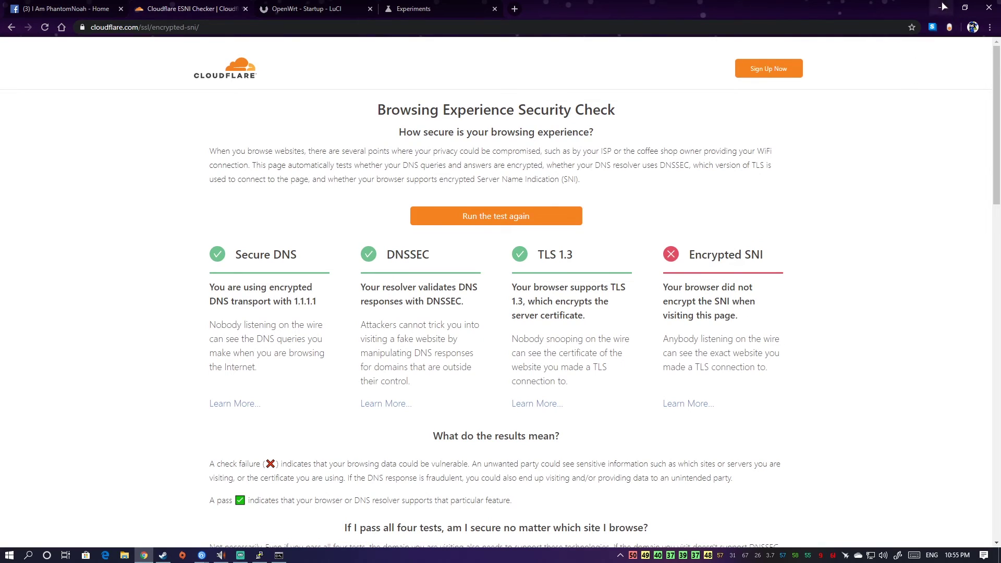
click(941, 7)
click(576, 130)
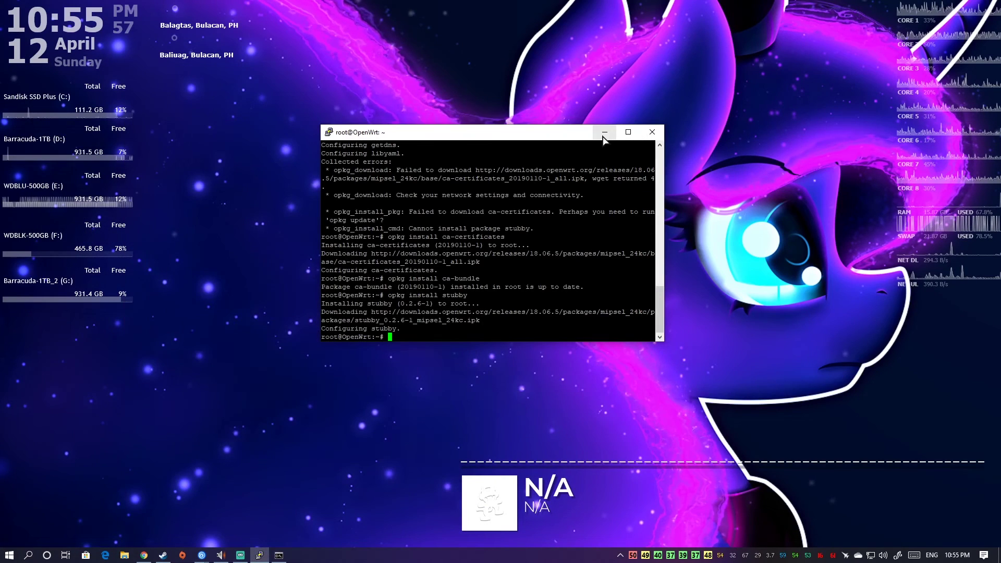
click(602, 133)
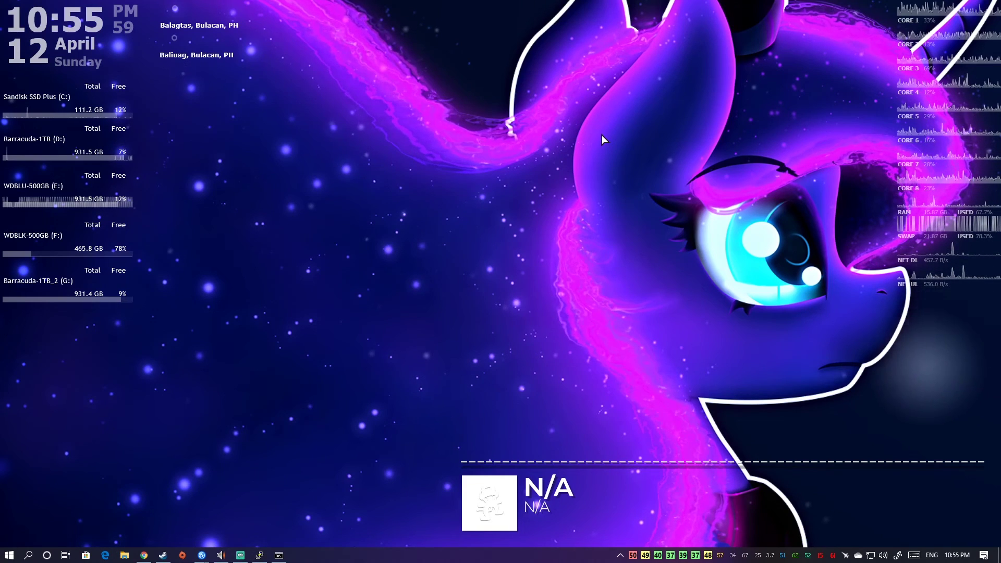
mouse_move(144, 554)
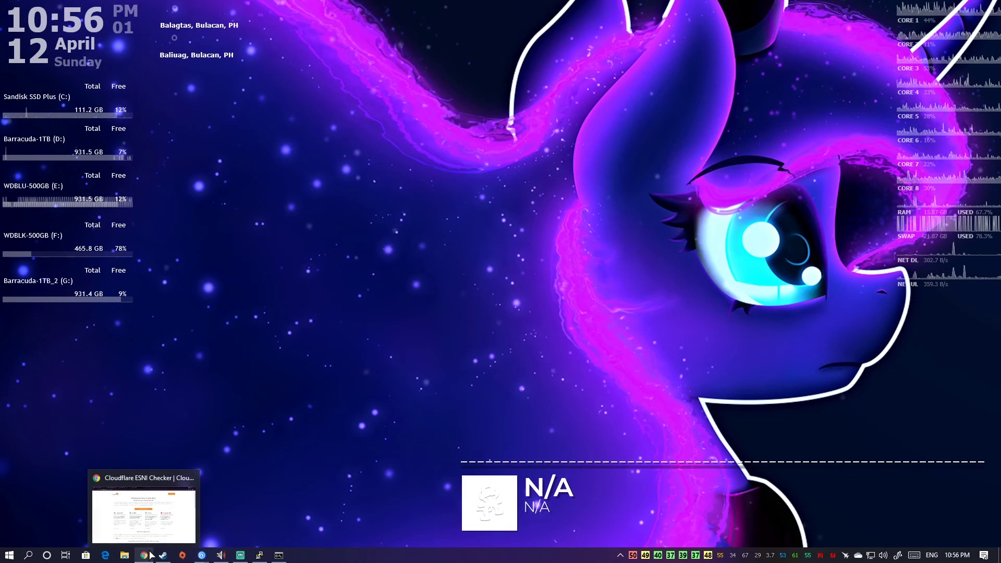